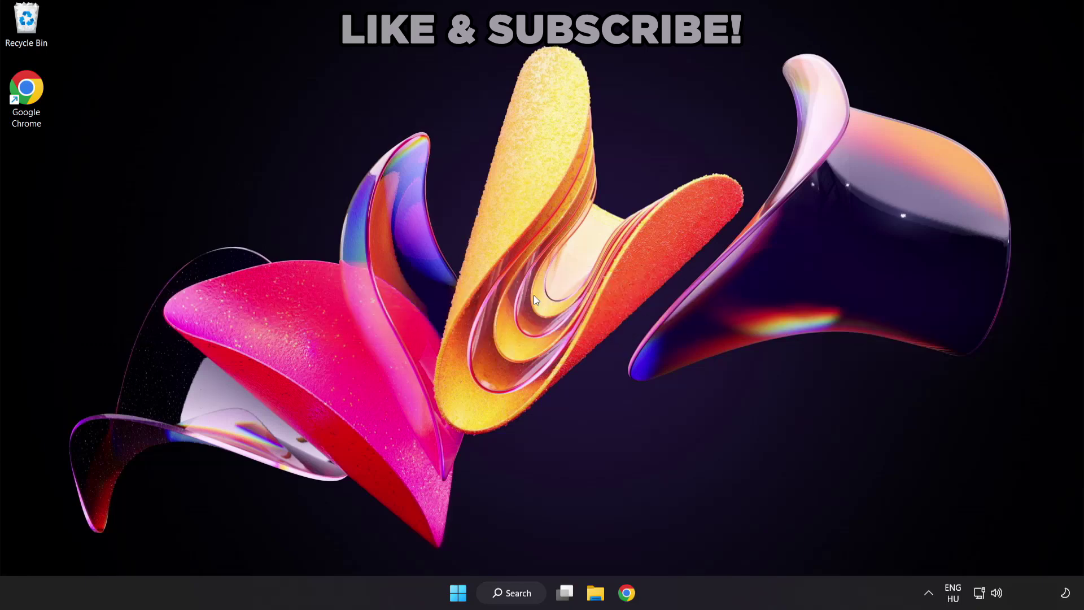
Search Windows for 'device manager' to bring up Device Manager as the best match
{"action": "left_click", "coordinate": [521, 599]}
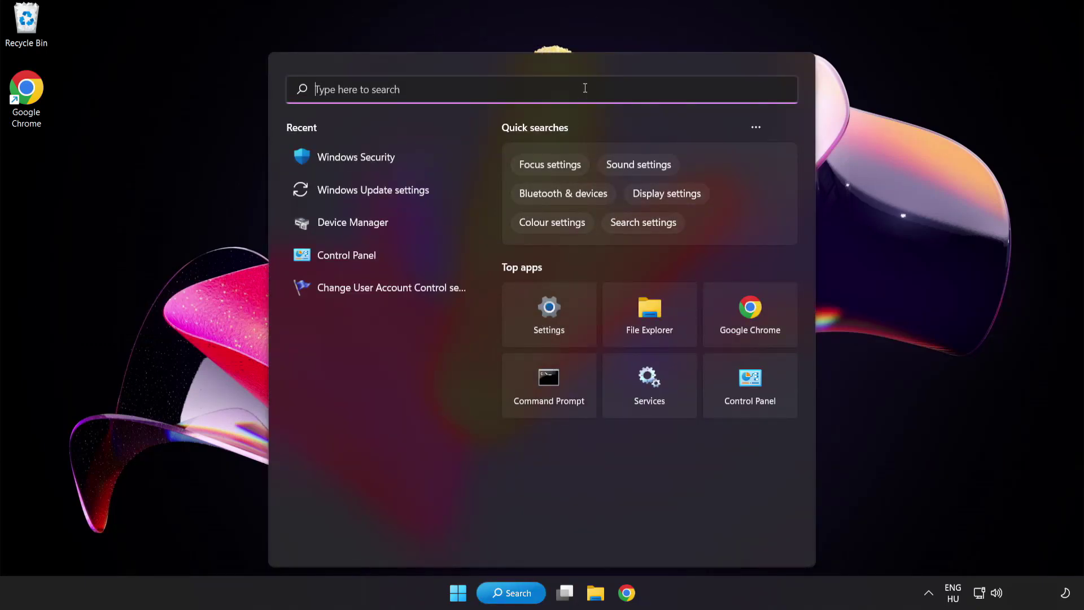
{"action": "type", "text": "device ma"}
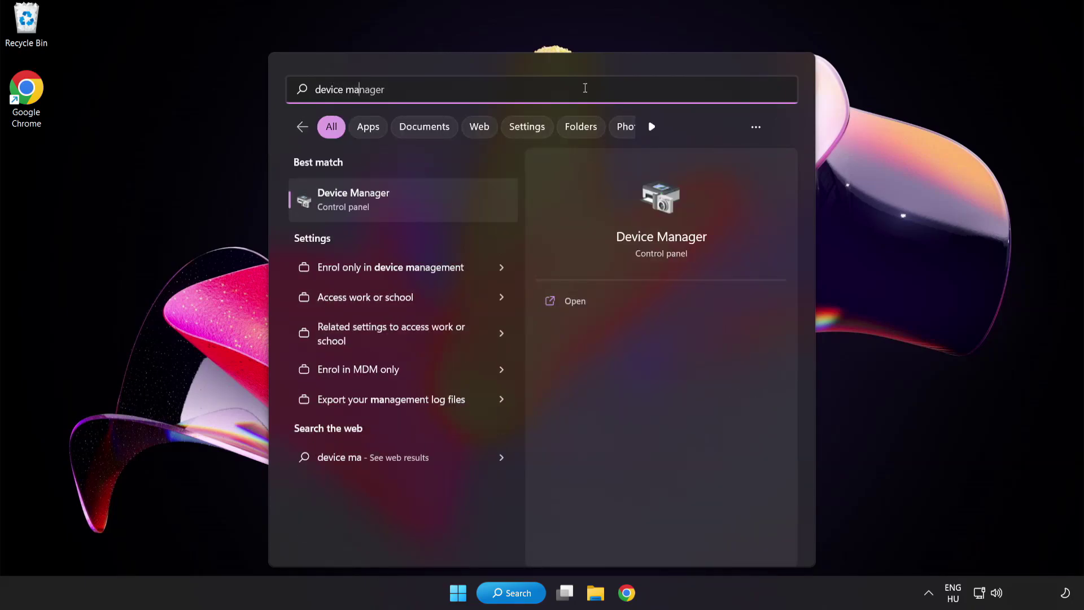
{"action": "type", "text": "nager"}
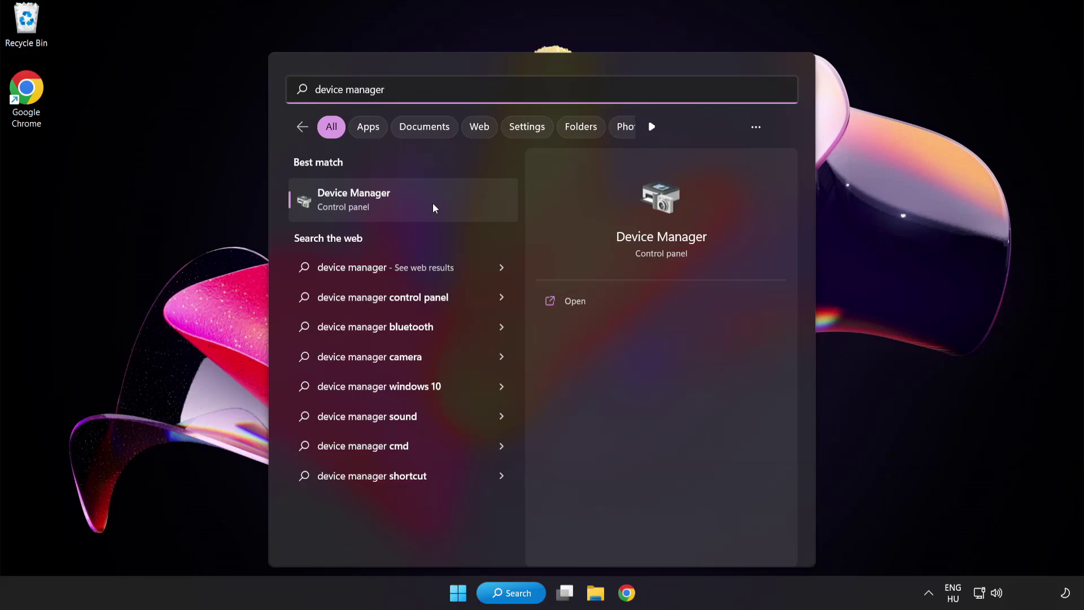
Open Device Manager and expand Display adapters to select the VMware SVGA 3D adapter
{"action": "left_click", "coordinate": [433, 208]}
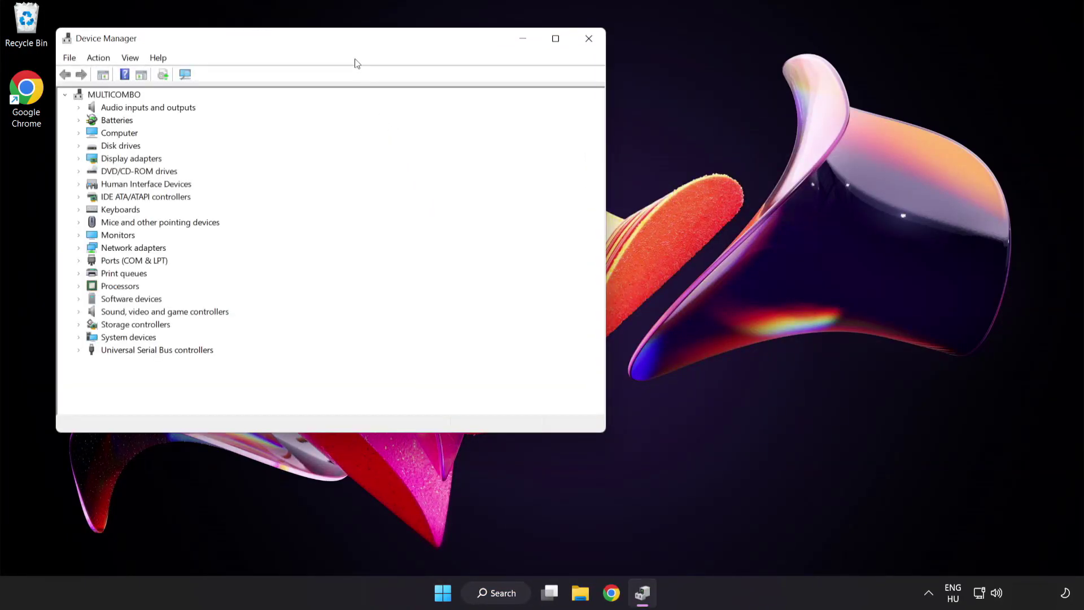
{"action": "left_click_drag", "start_coordinate": [349, 43], "coordinate": [531, 113]}
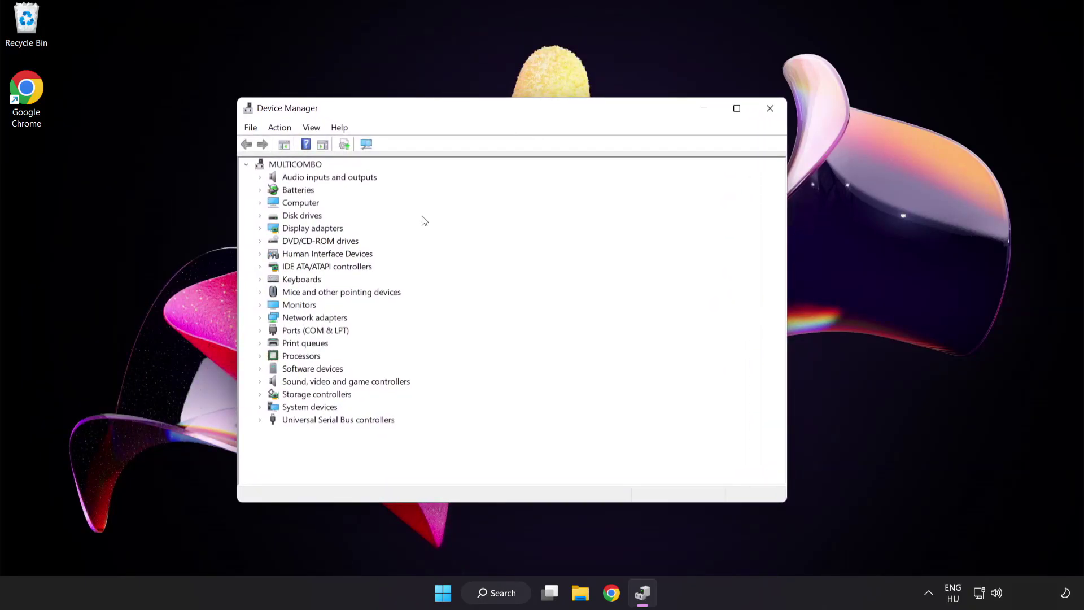
{"action": "left_click", "coordinate": [335, 231]}
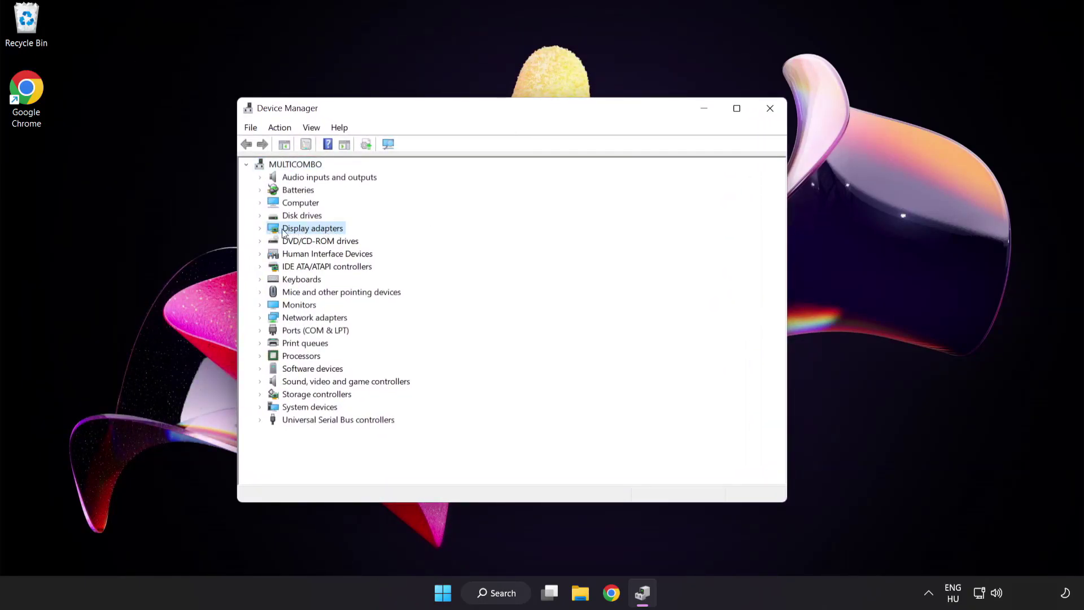
{"action": "left_click", "coordinate": [261, 229]}
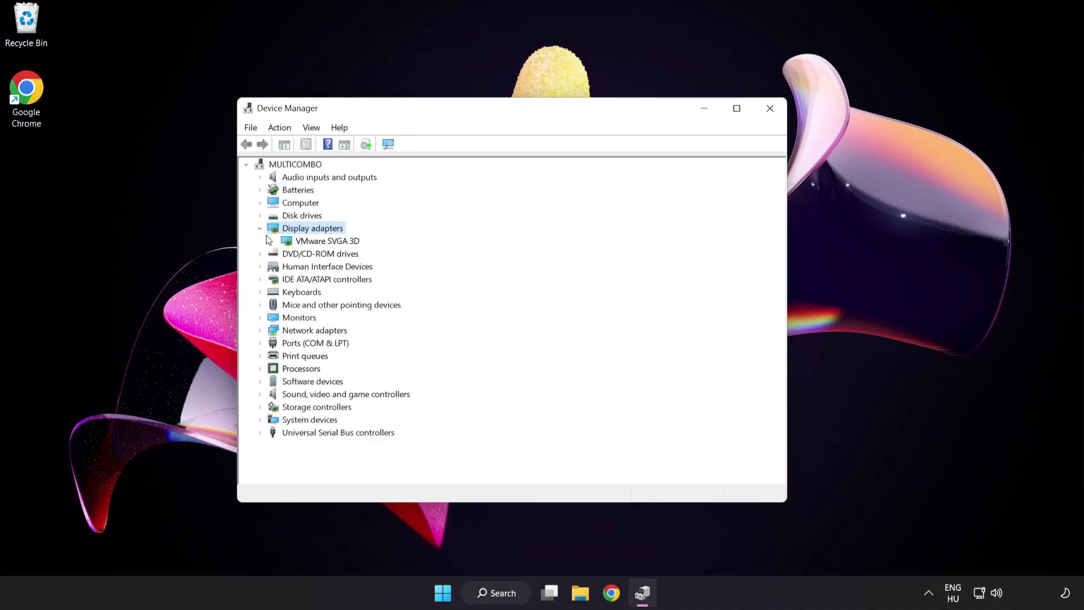
{"action": "left_click", "coordinate": [287, 244]}
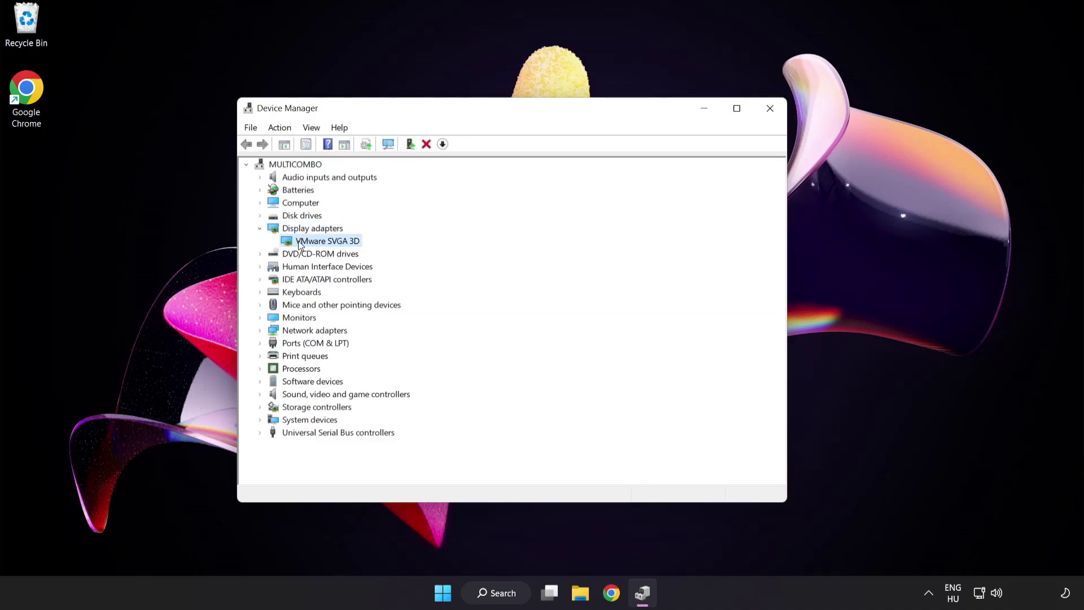
Search automatically for a VMware SVGA 3D driver update, confirming the best driver is installed
{"action": "right_click", "coordinate": [318, 240]}
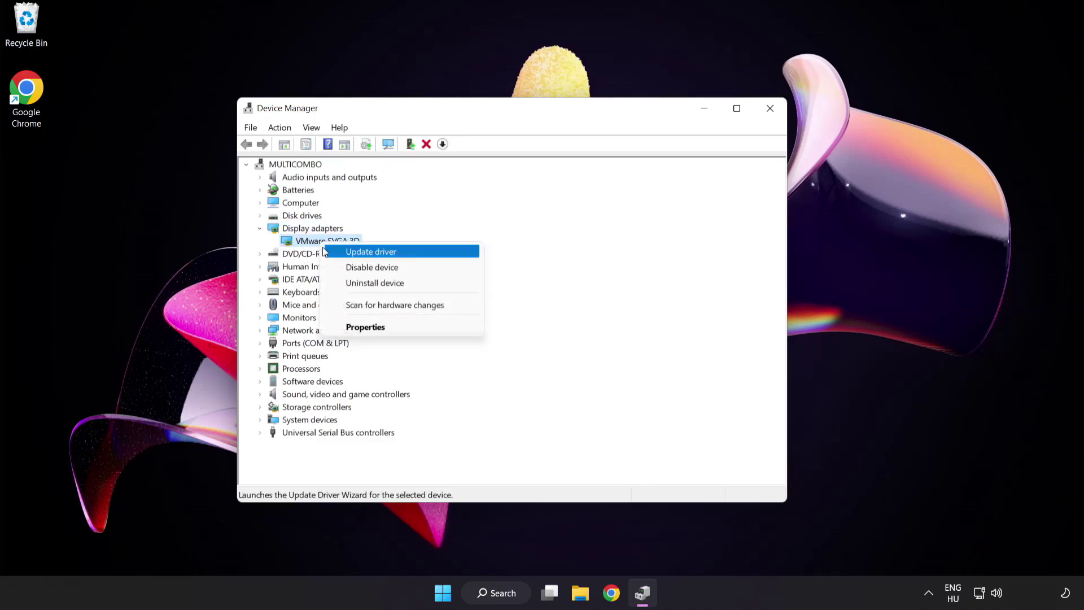
{"action": "left_click", "coordinate": [420, 254]}
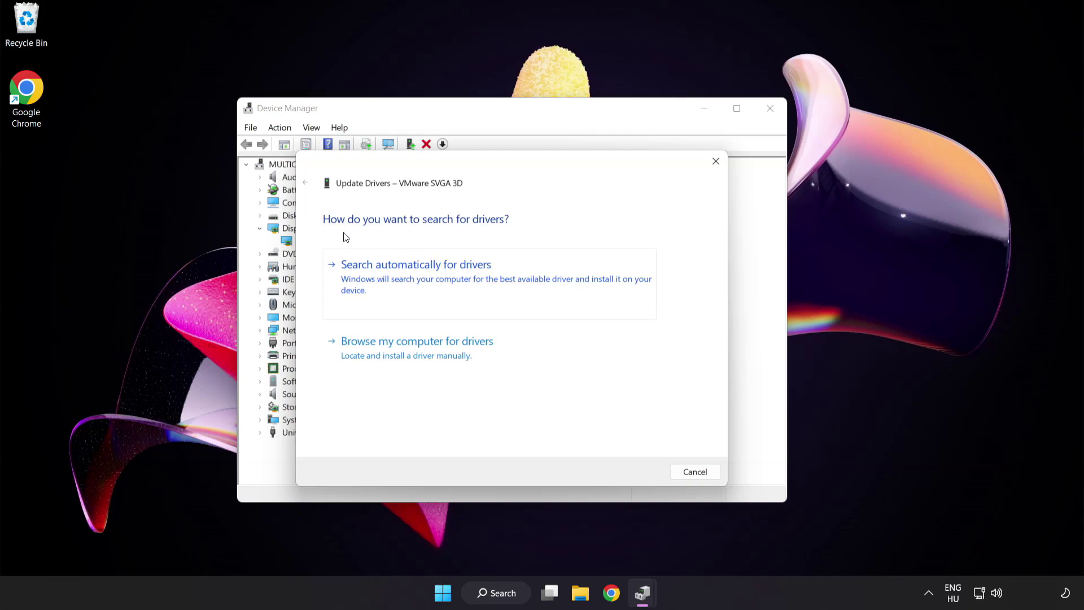
{"action": "left_click", "coordinate": [472, 277]}
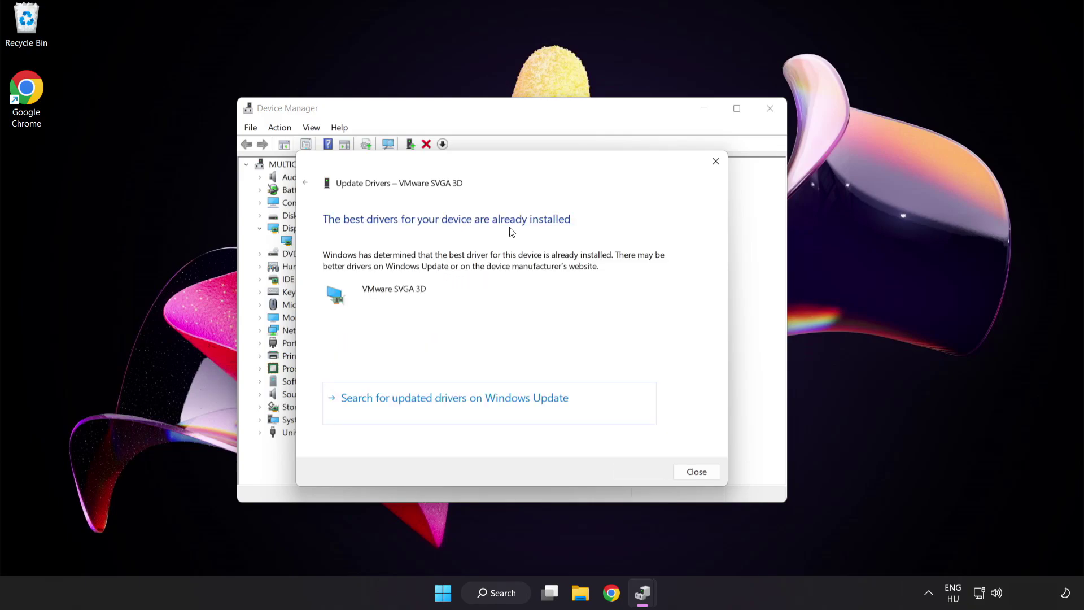
{"action": "left_click", "coordinate": [693, 474]}
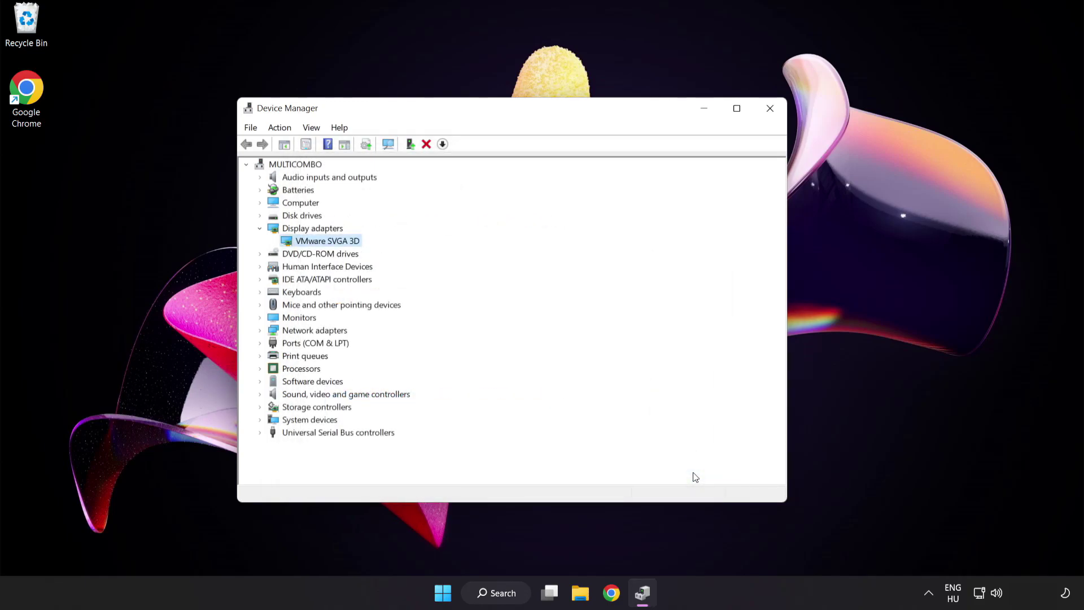
Close Device Manager and open Windows Update settings through a search for 'update'
{"action": "left_click", "coordinate": [770, 113]}
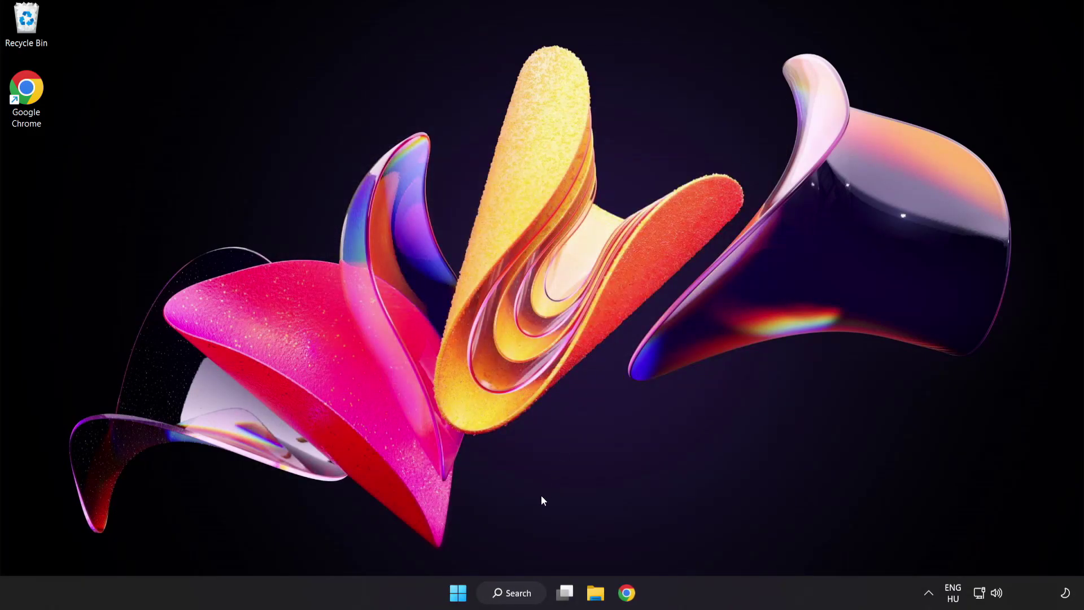
{"action": "left_click", "coordinate": [522, 593]}
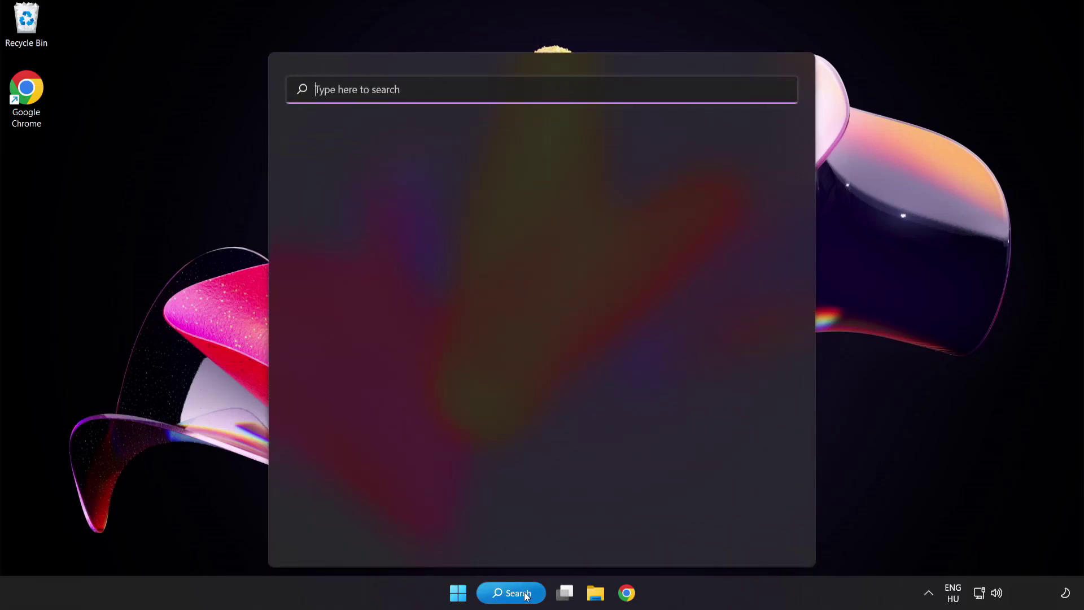
{"action": "type", "text": "update"}
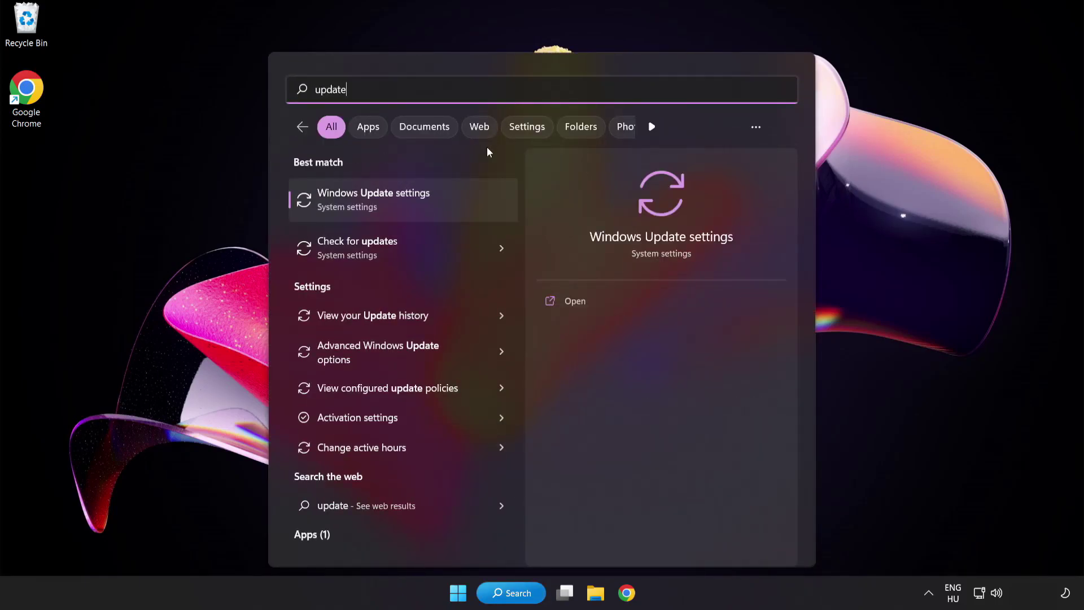
{"action": "left_click", "coordinate": [414, 209]}
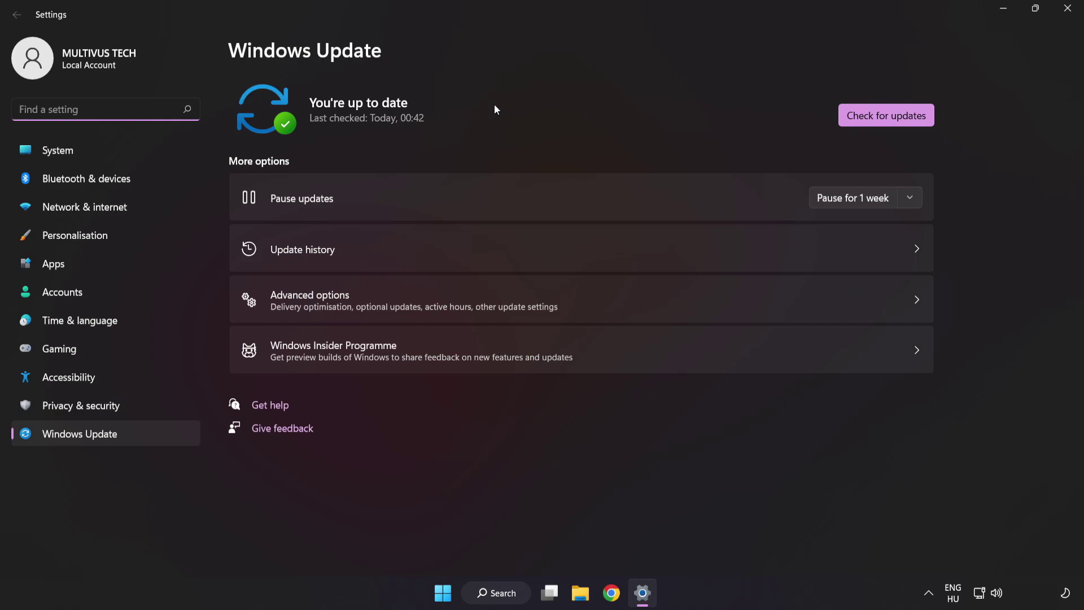
Run a Windows update check, confirming the PC is up to date, then close Settings
{"action": "left_click", "coordinate": [881, 121]}
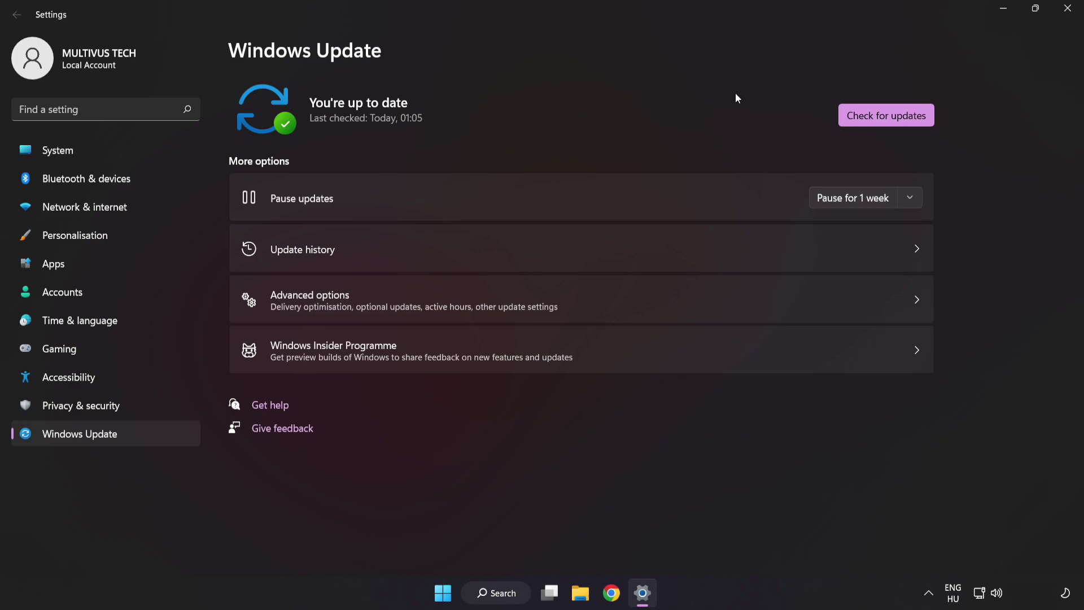
{"action": "left_click", "coordinate": [1066, 16]}
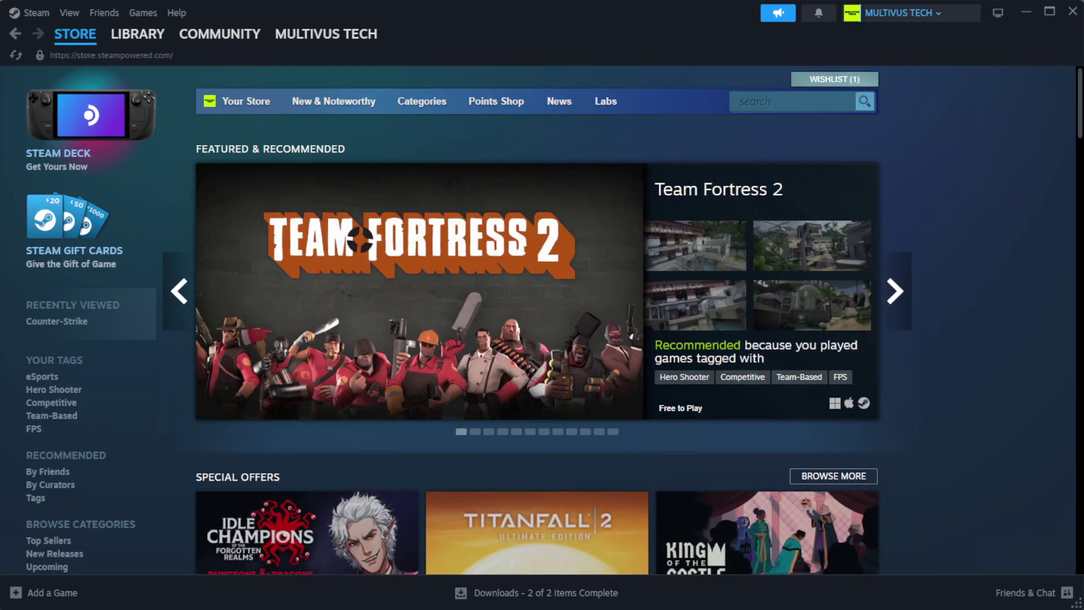
Switch Steam from the Store to the Library Home game list
{"action": "mouse_move", "coordinate": [153, 40]}
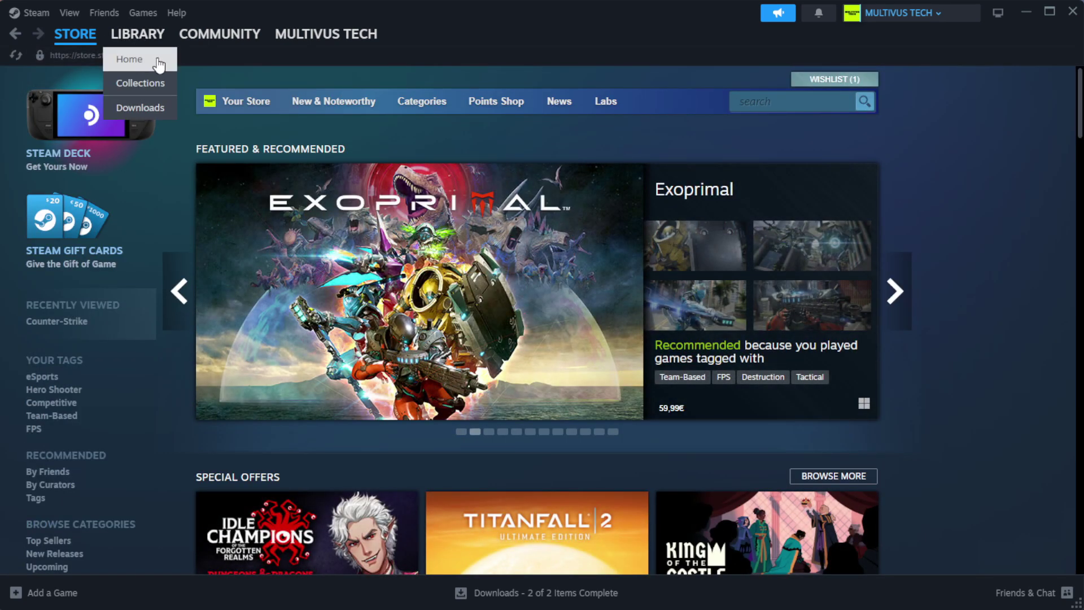
{"action": "left_click", "coordinate": [139, 57]}
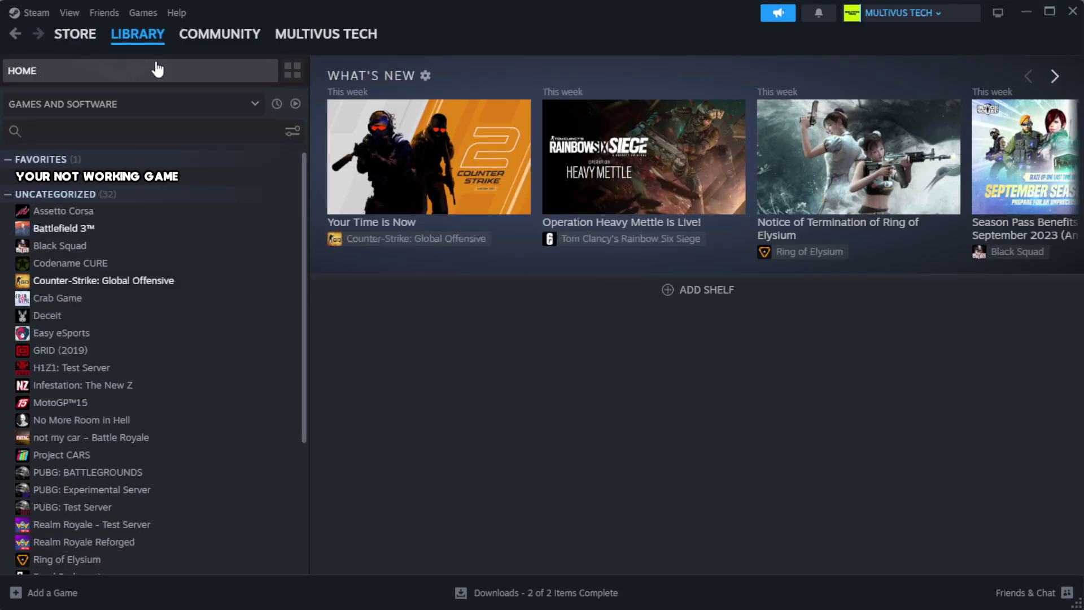
Verify integrity of YOUR NOT WORKING GAME's installed files, validating all 1039 files
{"action": "right_click", "coordinate": [267, 178]}
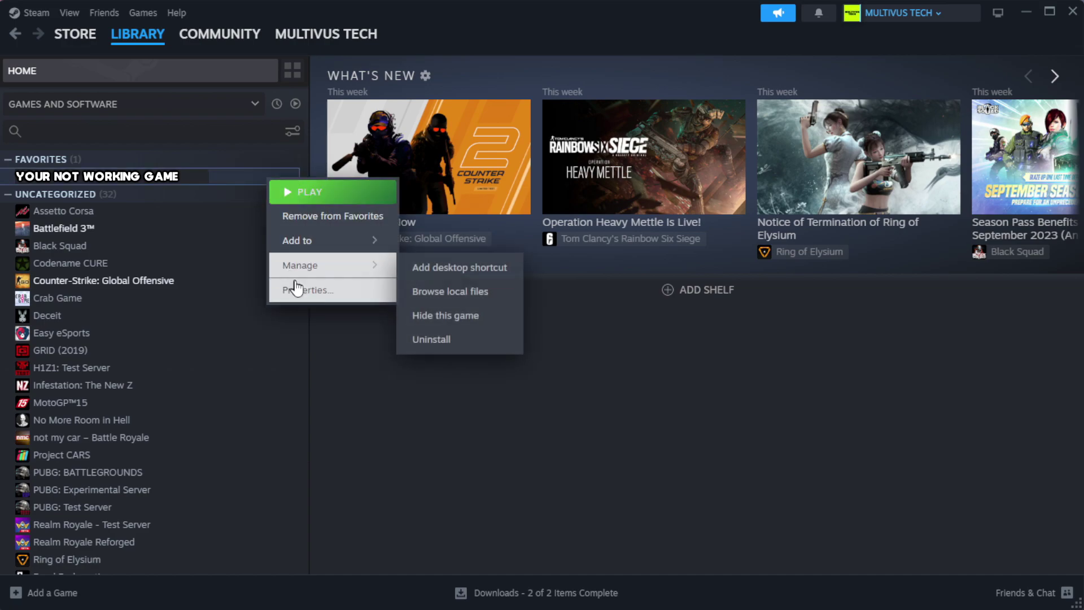
{"action": "left_click", "coordinate": [344, 297]}
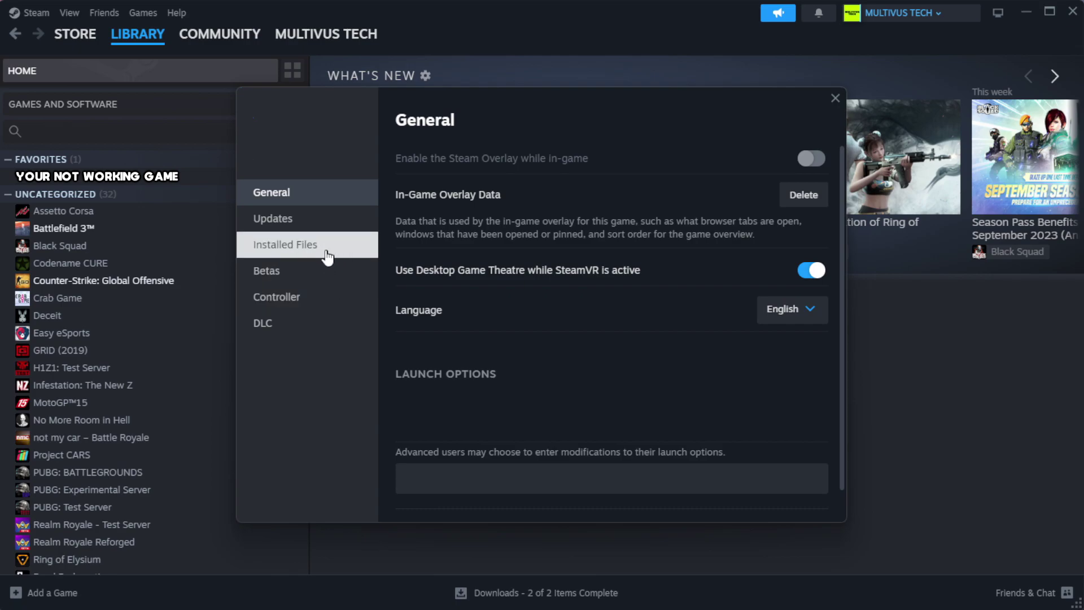
{"action": "left_click", "coordinate": [356, 257]}
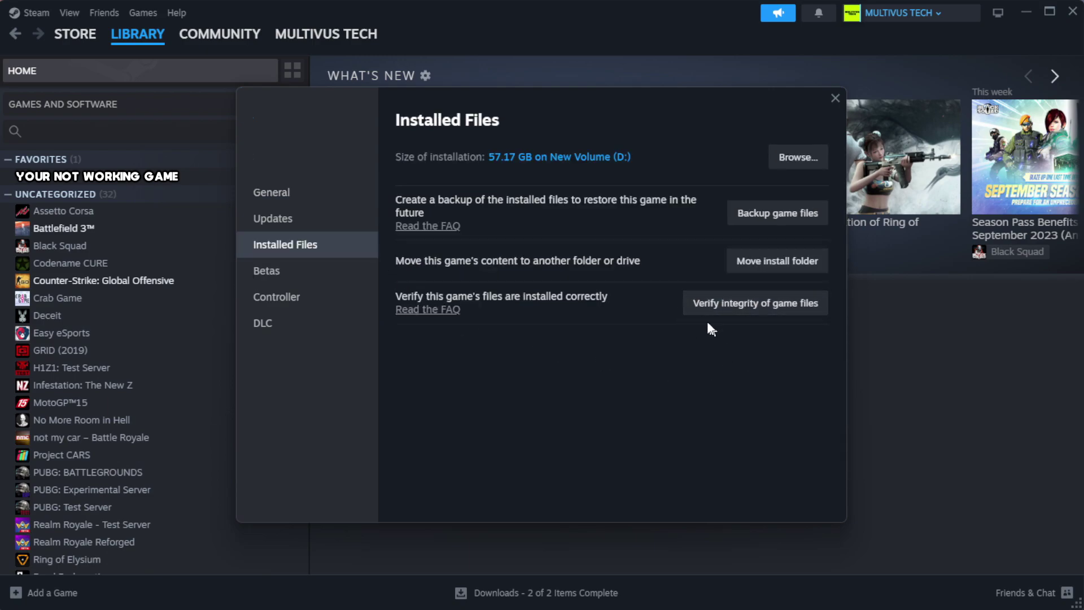
{"action": "left_click", "coordinate": [760, 310]}
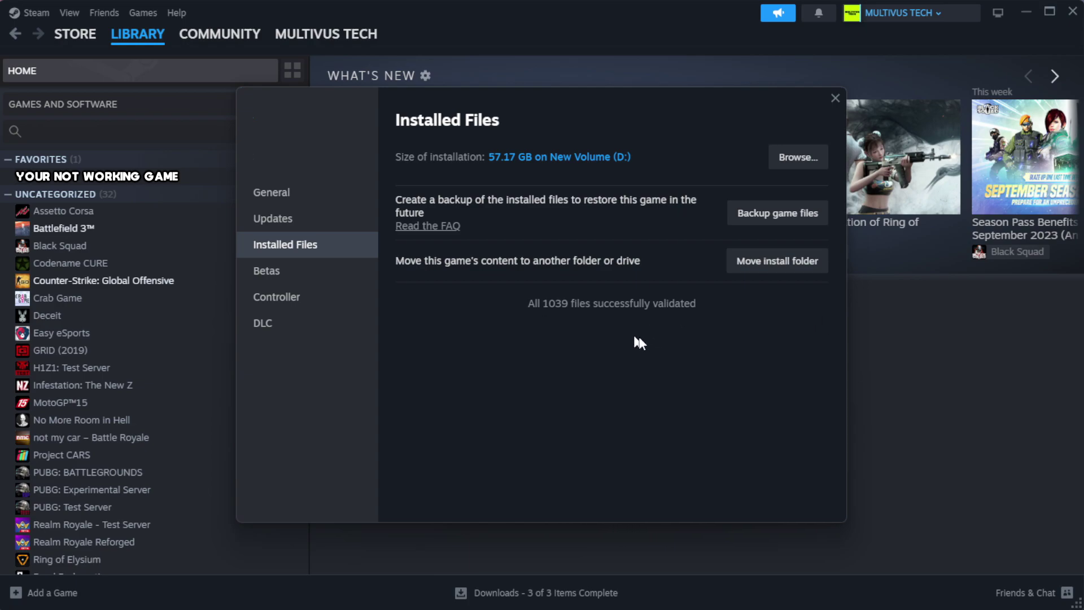
Open the game's install folder and the Properties of its YOUR NOT WORKING GAME shortcut
{"action": "left_click", "coordinate": [796, 166]}
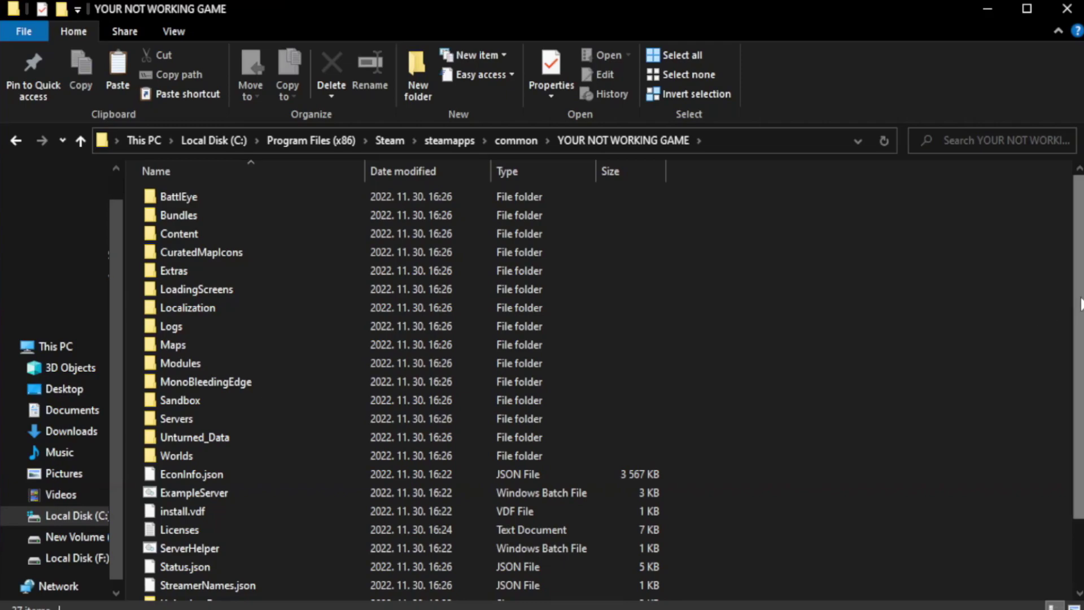
{"action": "left_click_drag", "start_coordinate": [1079, 335], "coordinate": [1081, 404]}
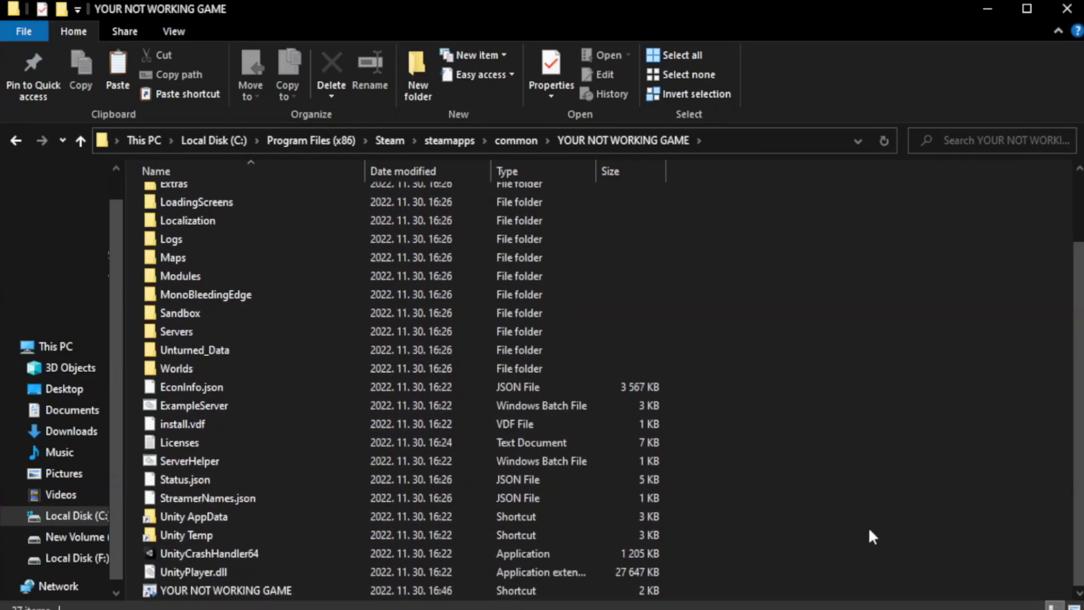
{"action": "left_click", "coordinate": [429, 593]}
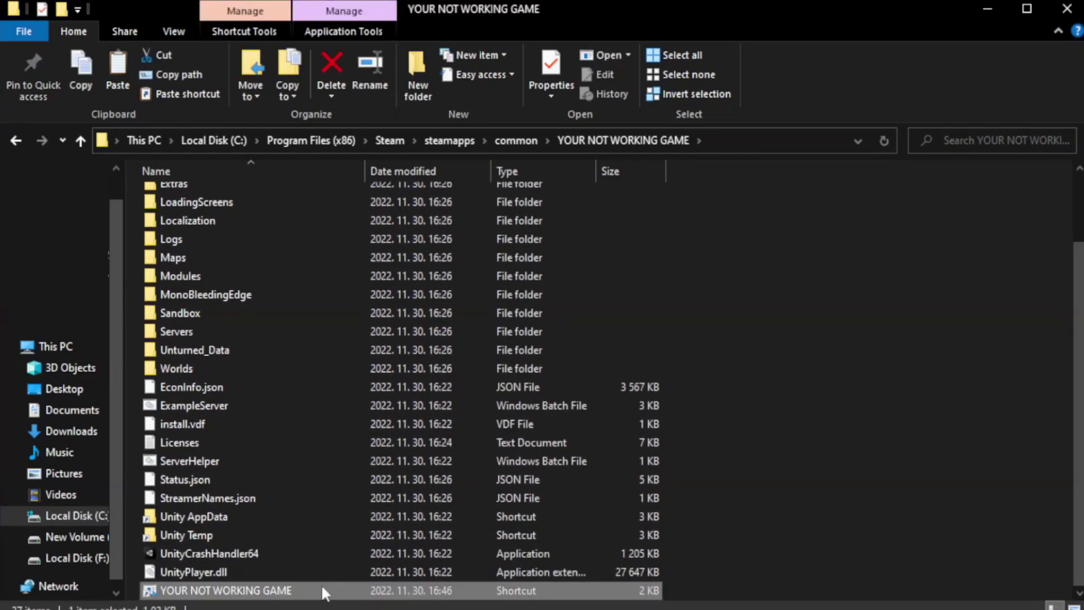
{"action": "right_click", "coordinate": [361, 587]}
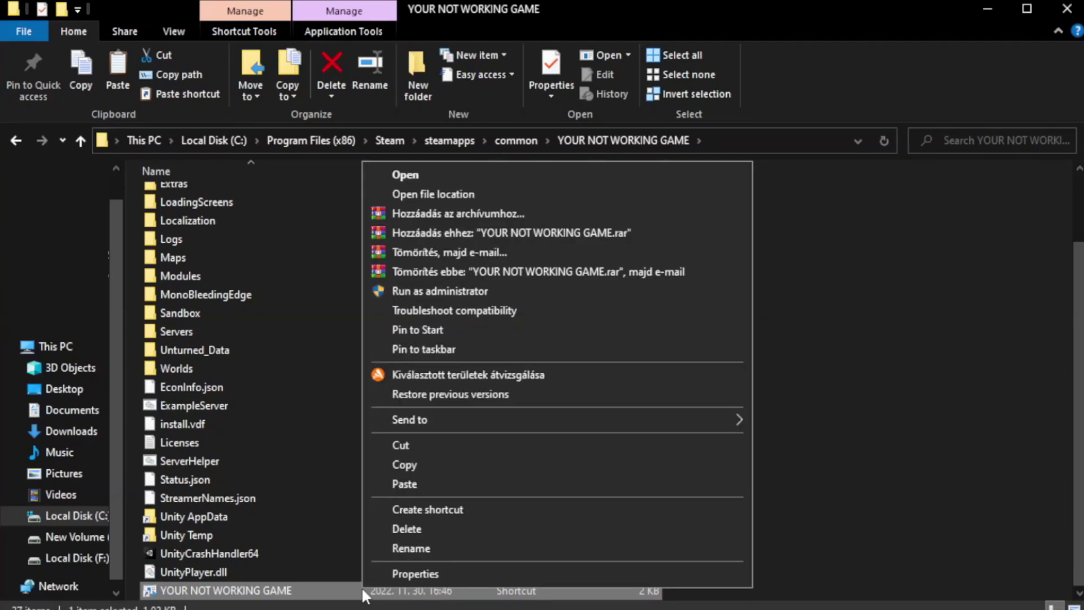
{"action": "left_click", "coordinate": [552, 571]}
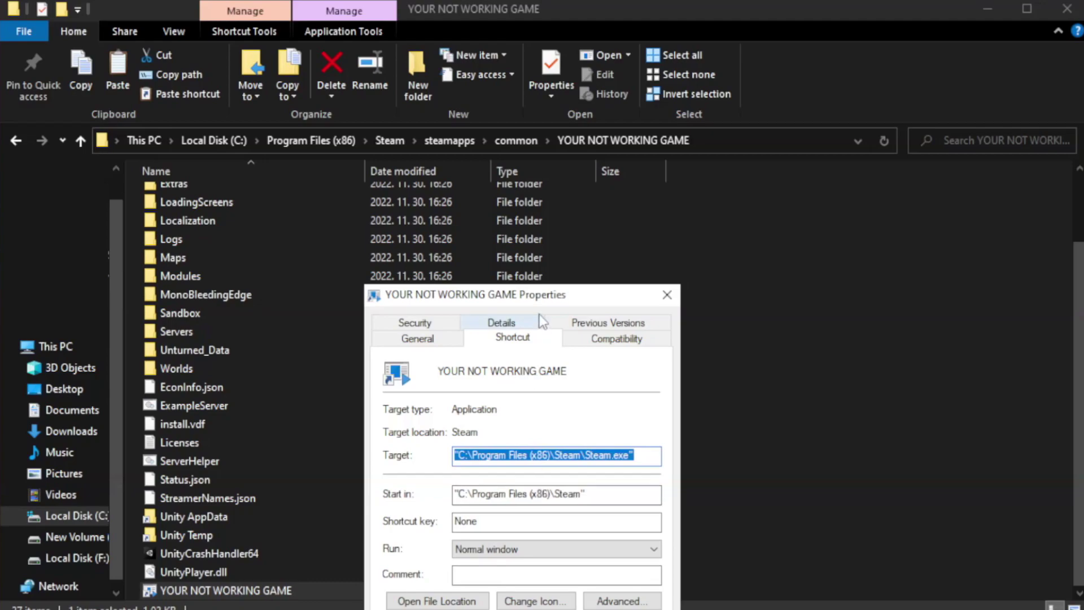
{"action": "left_click_drag", "start_coordinate": [545, 296], "coordinate": [544, 112]}
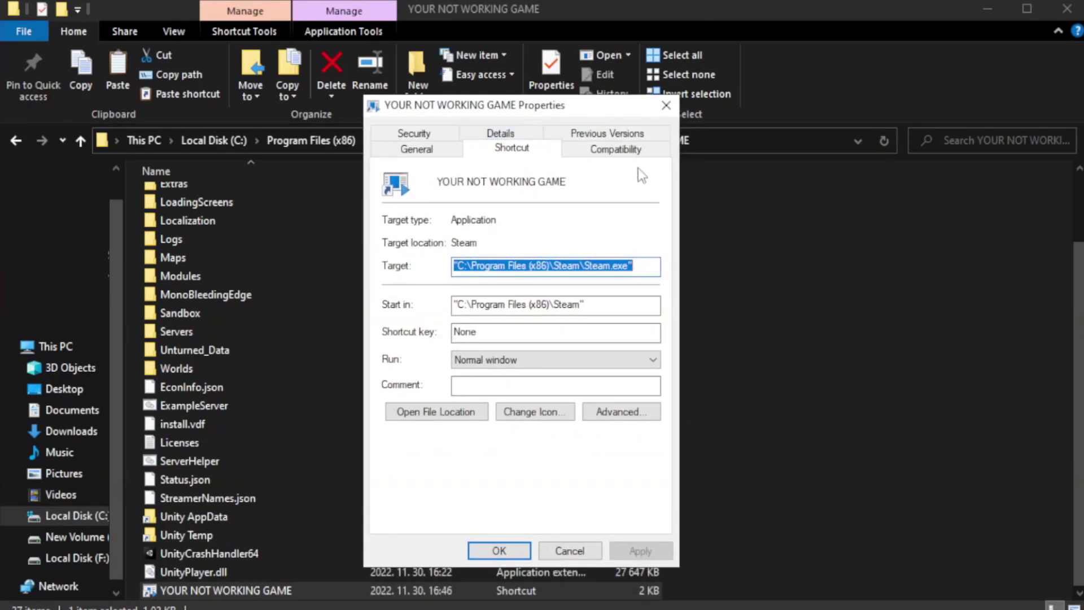
Set the shortcut to Windows 8 compatibility mode, no fullscreen optimizations, run as administrator
{"action": "left_click", "coordinate": [610, 152]}
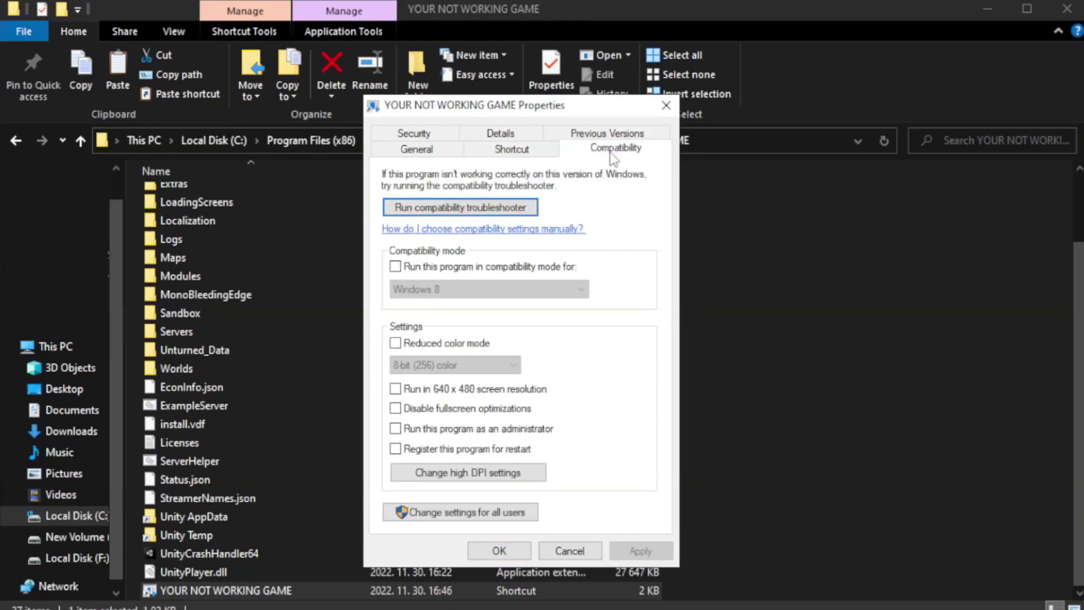
{"action": "left_click", "coordinate": [428, 265]}
{"action": "left_click", "coordinate": [488, 290]}
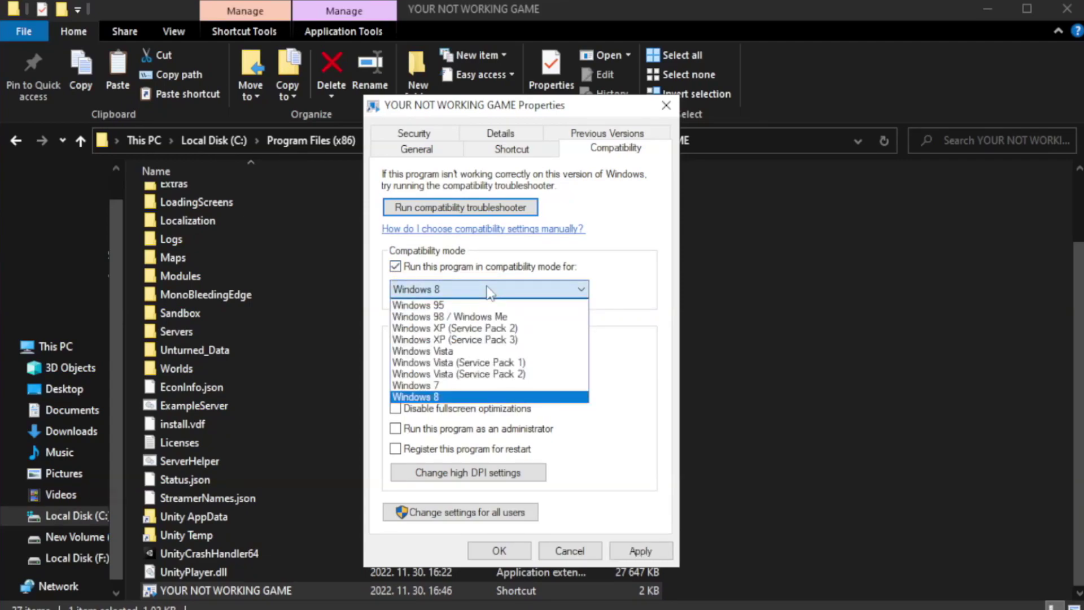
{"action": "left_click", "coordinate": [459, 398]}
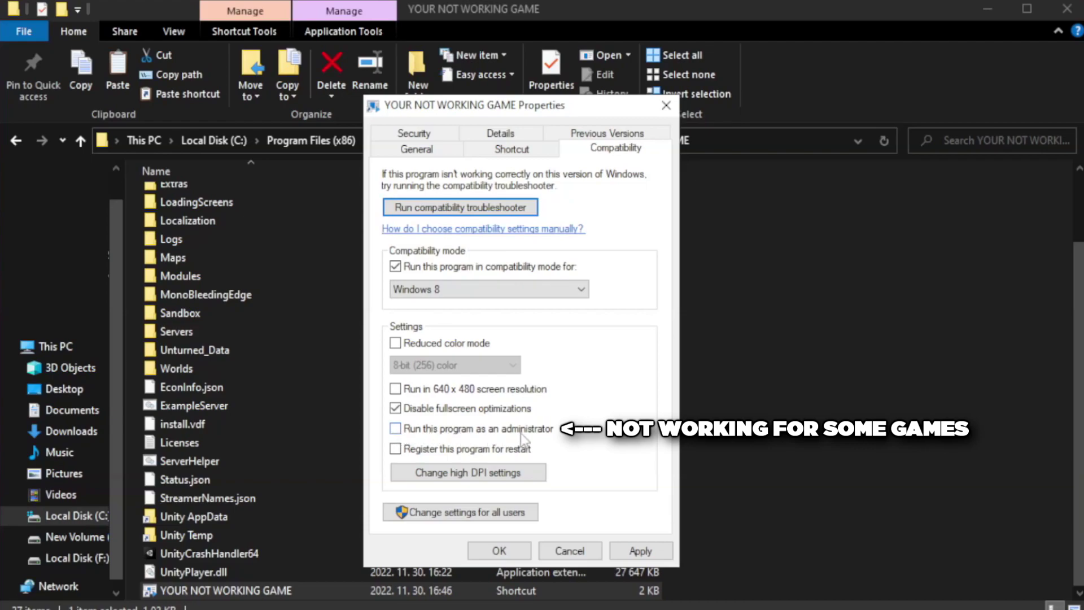
{"action": "left_click", "coordinate": [424, 435]}
{"action": "left_click", "coordinate": [640, 552]}
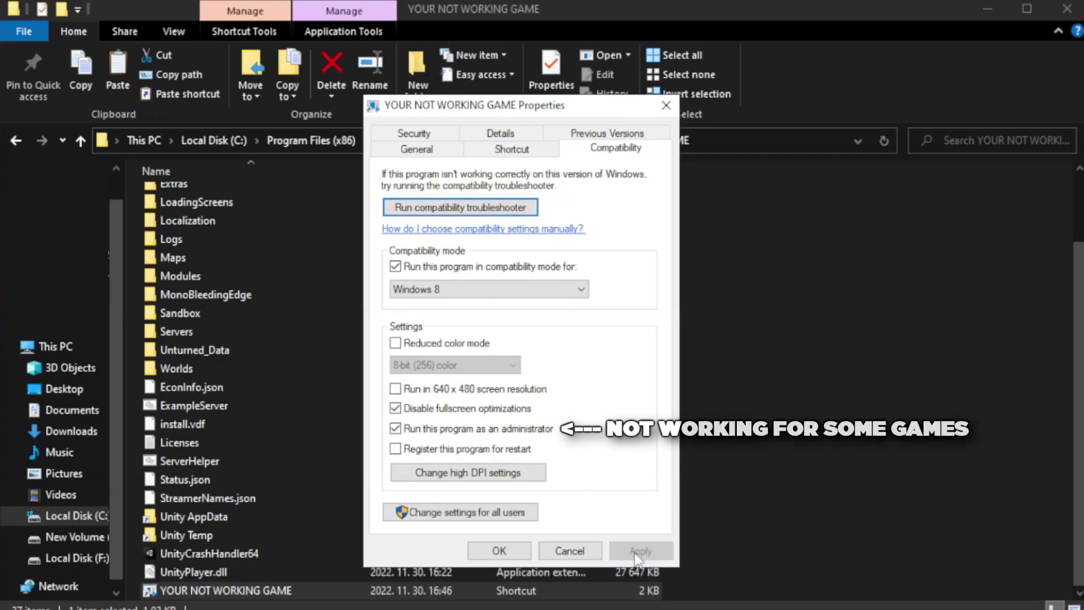
{"action": "left_click", "coordinate": [498, 553]}
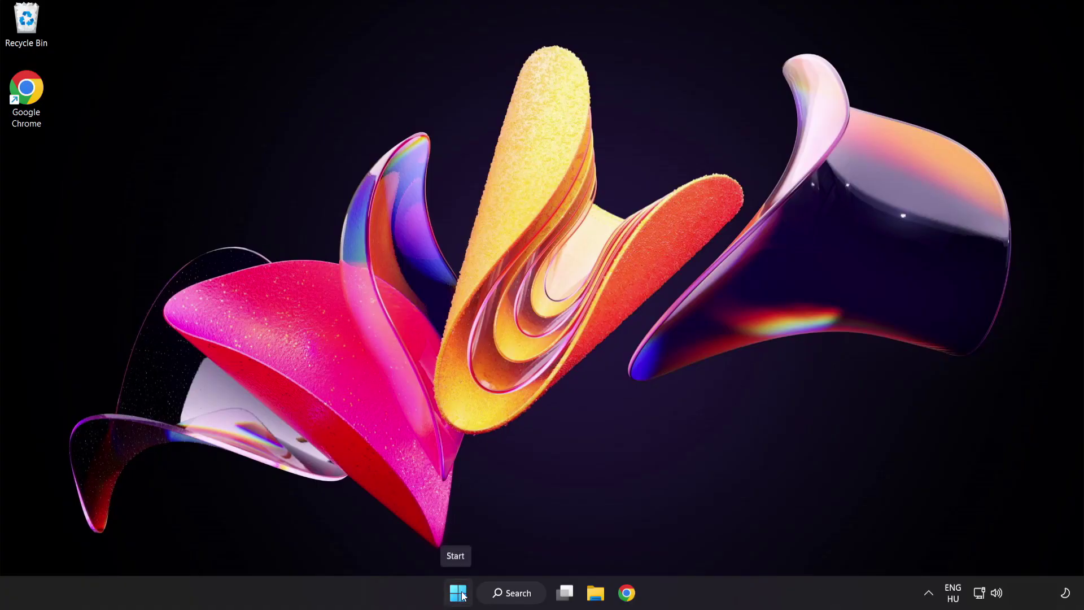
Launch Task Manager from the Start button menu and show the Startup apps list
{"action": "right_click", "coordinate": [461, 596]}
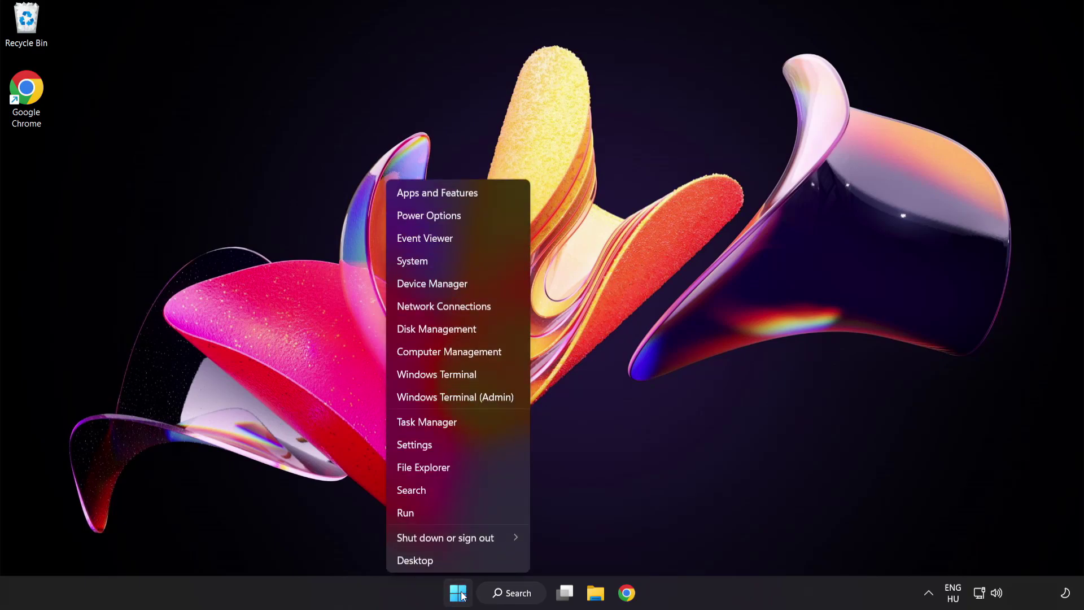
{"action": "left_click", "coordinate": [468, 424]}
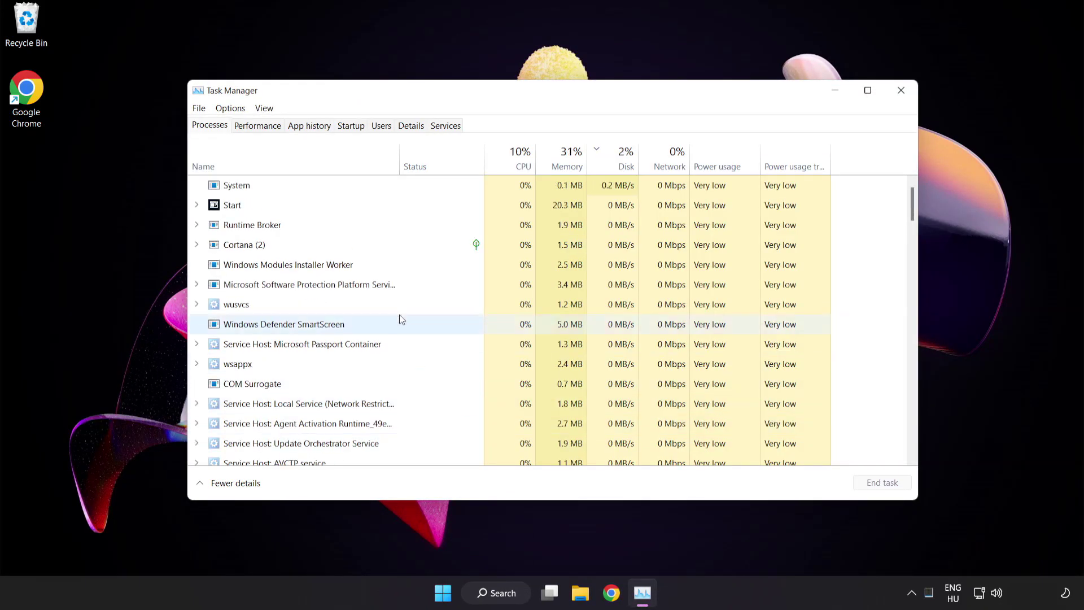
{"action": "left_click", "coordinate": [351, 126]}
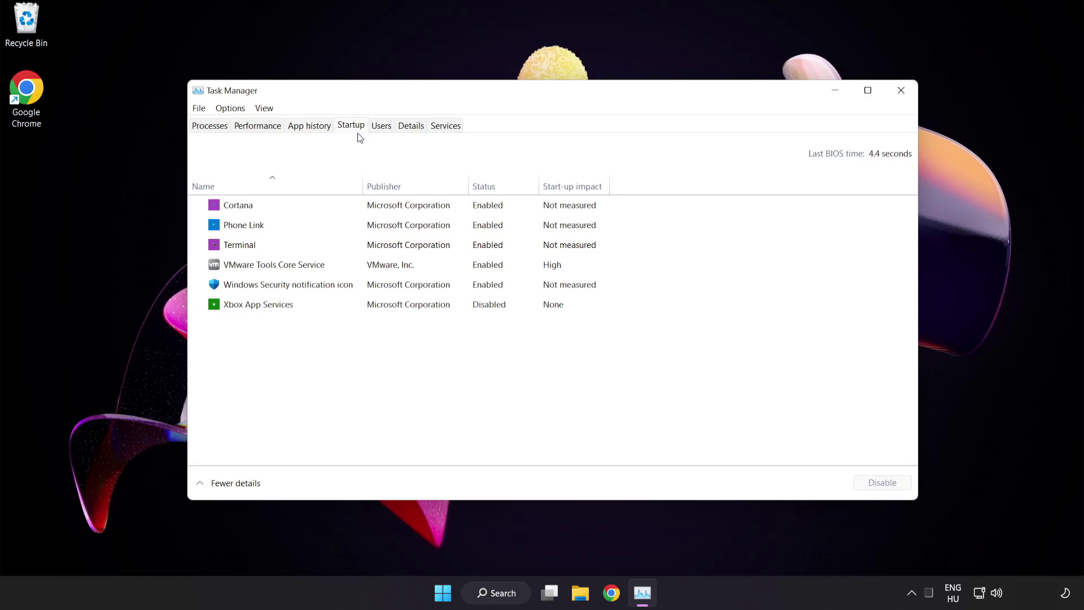
Disable Cortana, Phone Link, Terminal and Windows Security notification icon at startup
{"action": "left_click", "coordinate": [357, 213]}
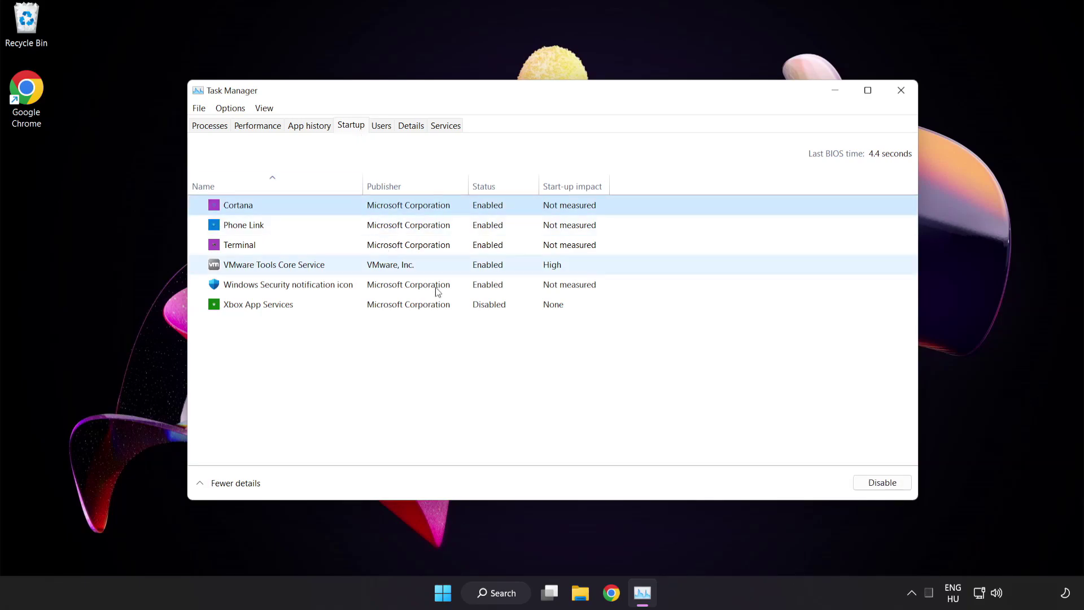
{"action": "left_click", "coordinate": [888, 489]}
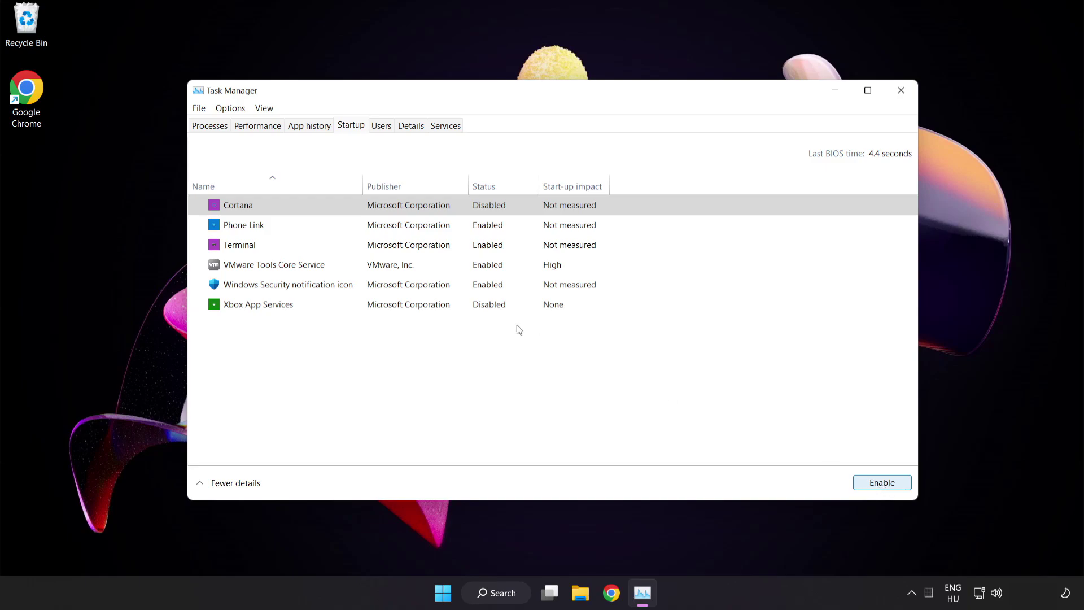
{"action": "left_click", "coordinate": [335, 226]}
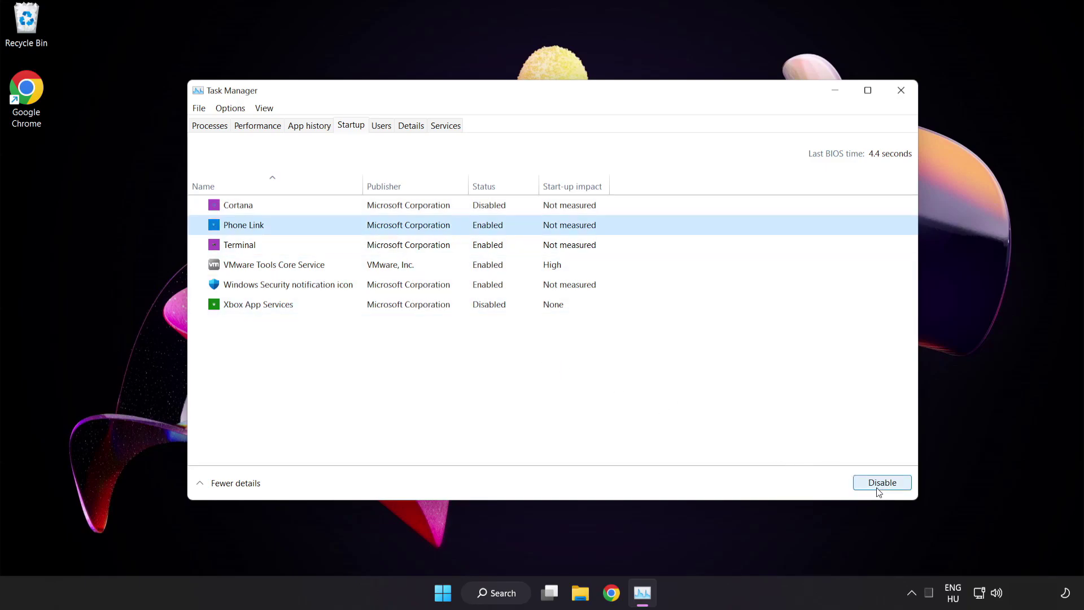
{"action": "left_click", "coordinate": [878, 489]}
{"action": "left_click", "coordinate": [343, 245]}
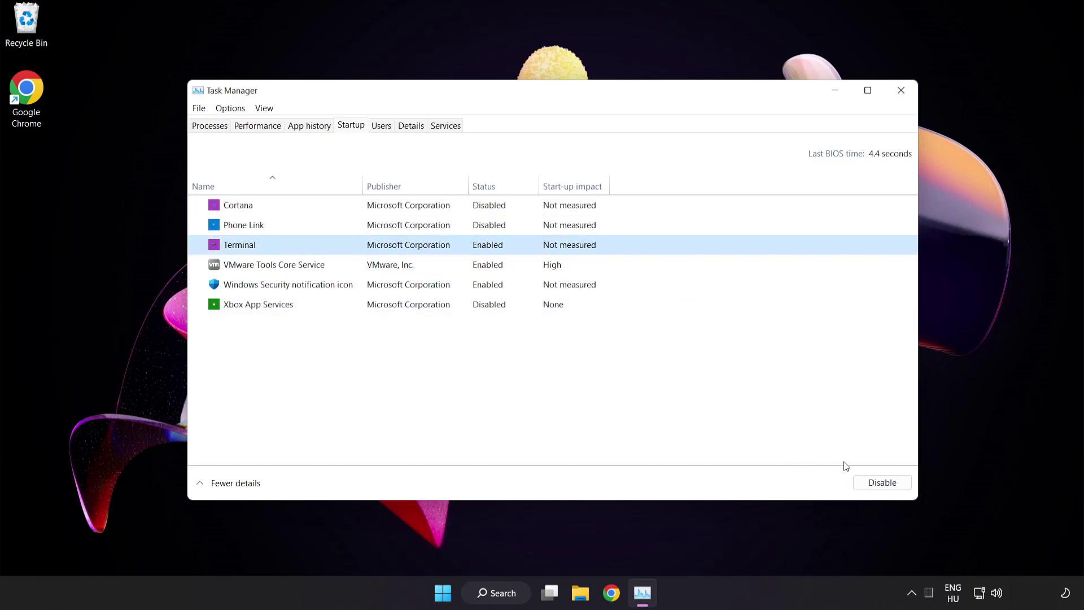
{"action": "left_click", "coordinate": [881, 483]}
{"action": "left_click", "coordinate": [388, 289]}
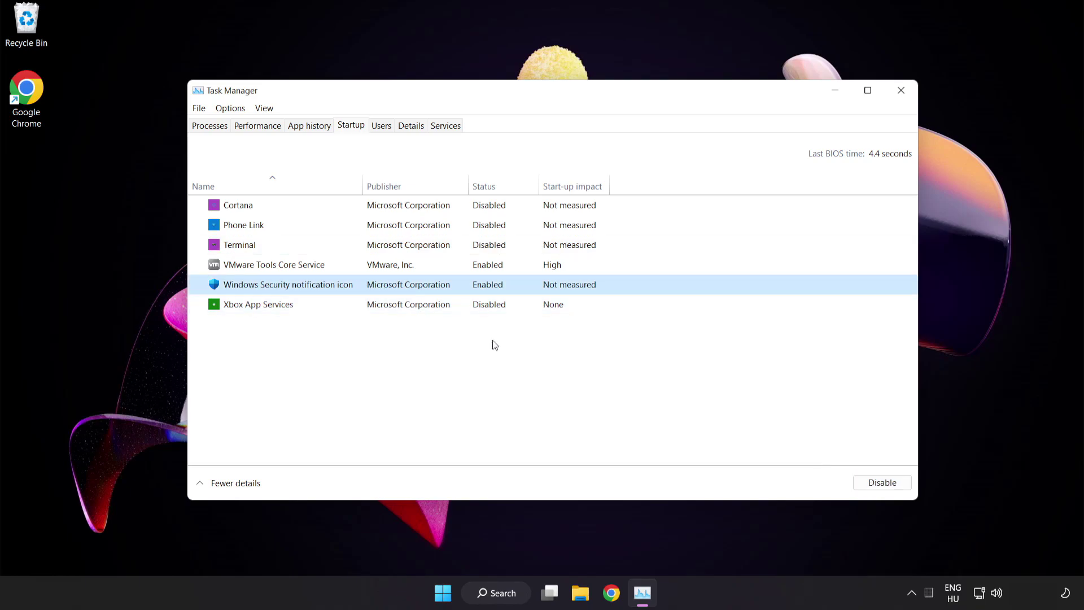
{"action": "left_click", "coordinate": [872, 484]}
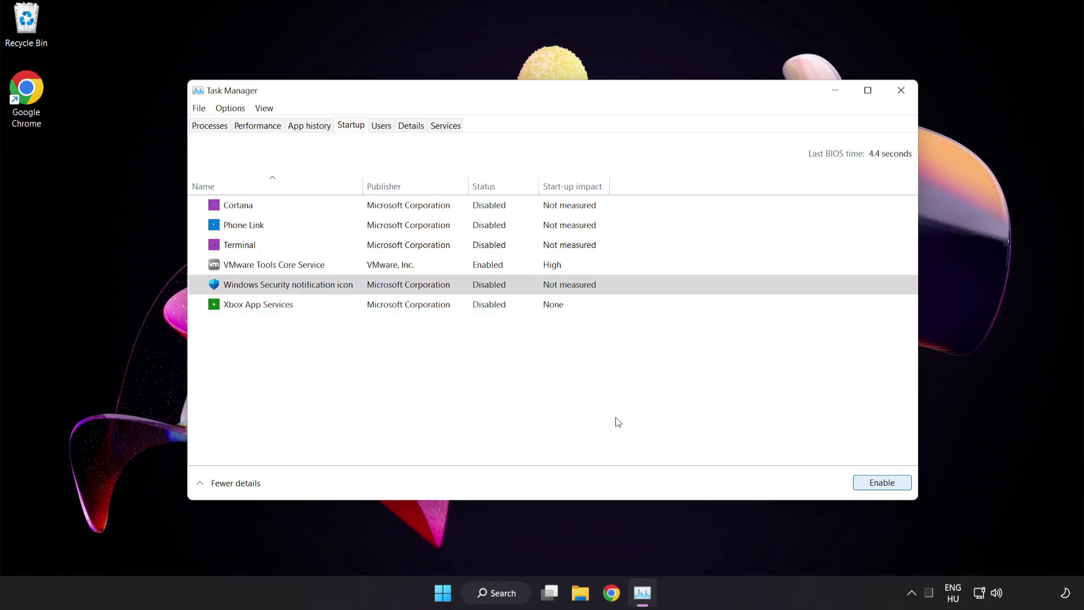
Close Task Manager and start Command Prompt as administrator via a search for 'cmd'
{"action": "left_click", "coordinate": [901, 94]}
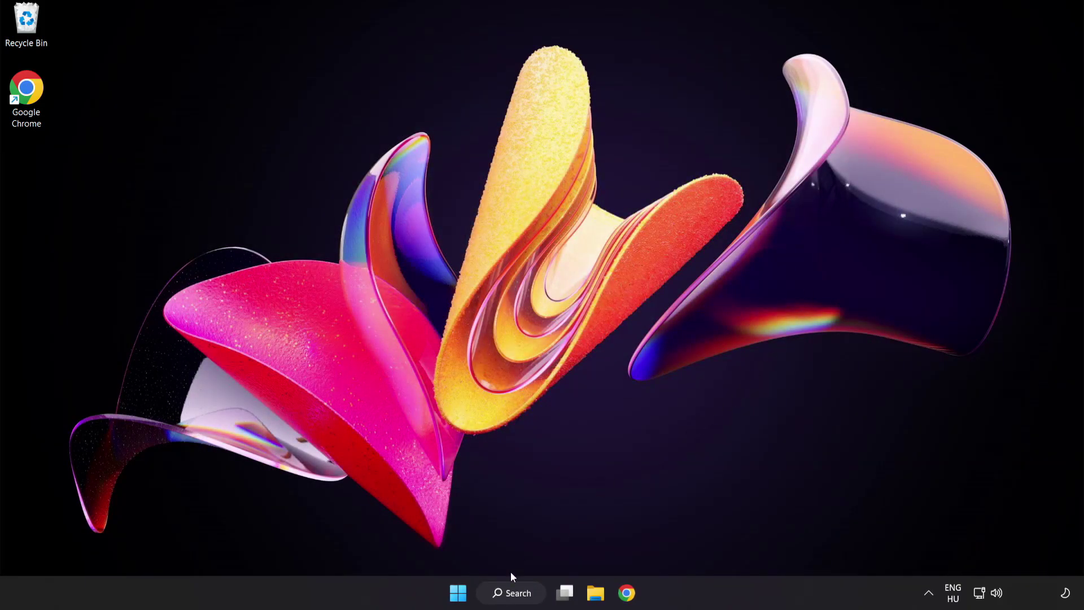
{"action": "left_click", "coordinate": [515, 592]}
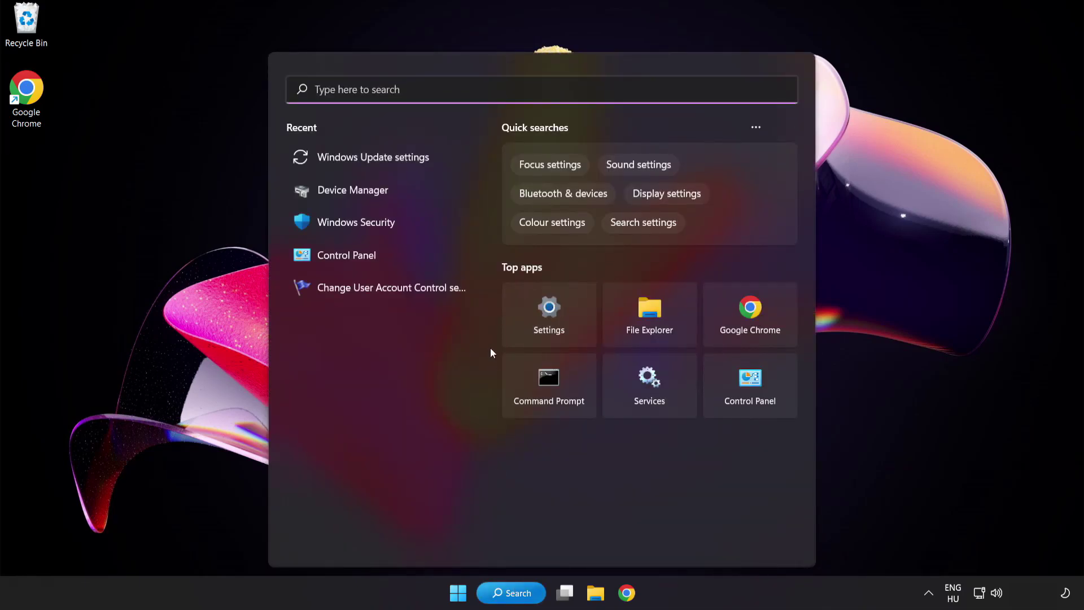
{"action": "type", "text": "cmd"}
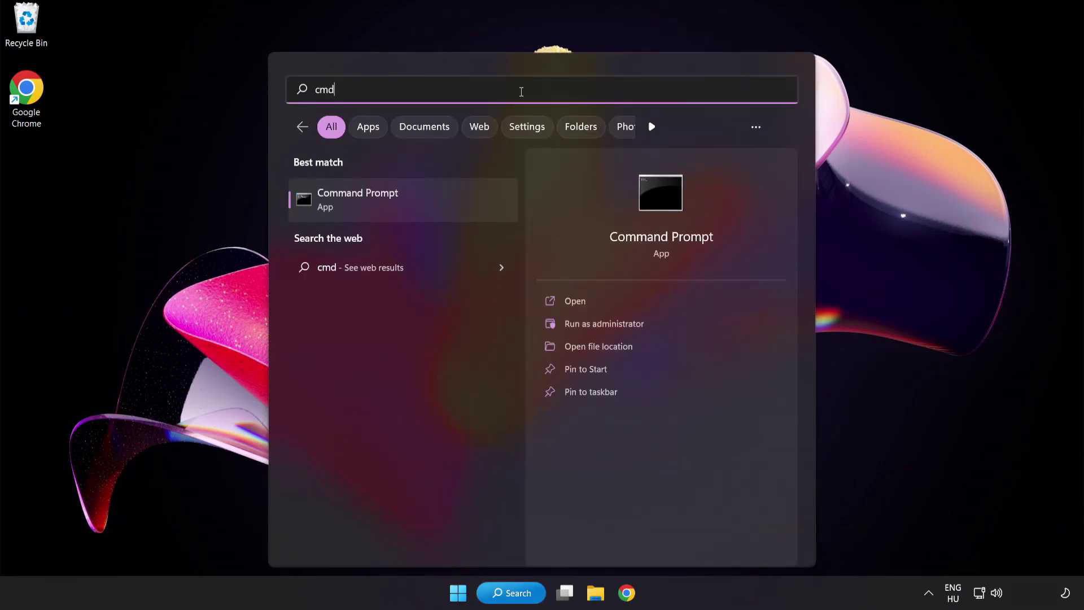
{"action": "right_click", "coordinate": [406, 208]}
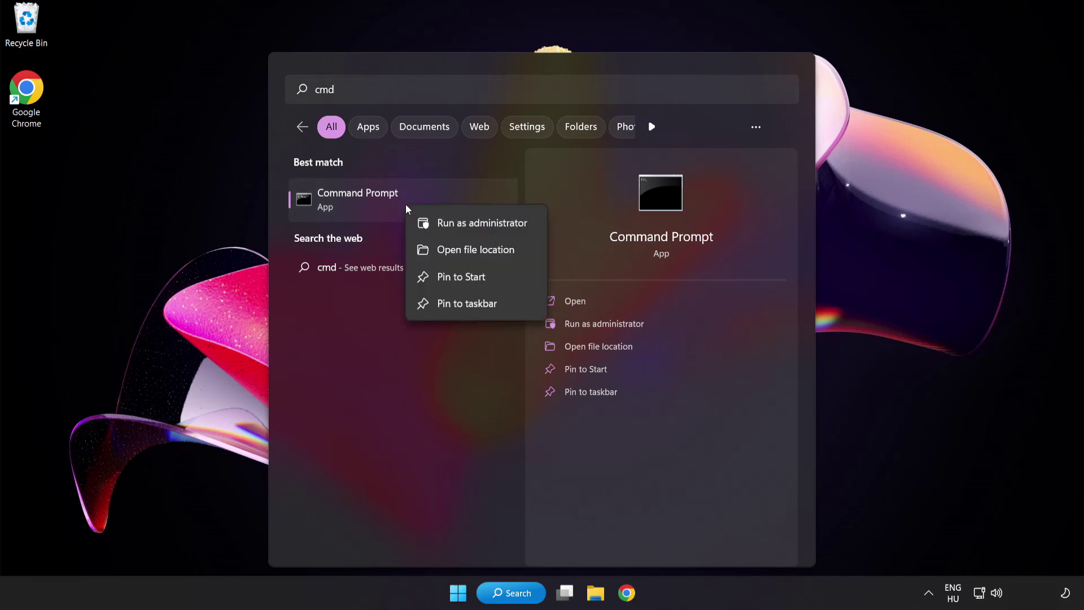
{"action": "left_click", "coordinate": [456, 225]}
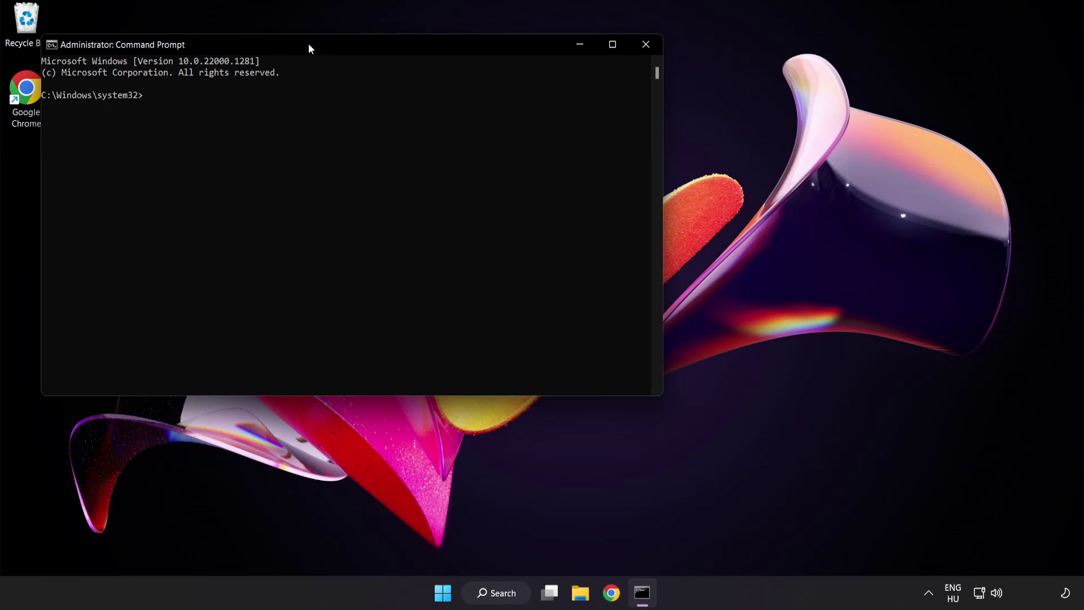
Run sfc /scannow, which verifies 100% and finds no integrity violations
{"action": "left_click_drag", "start_coordinate": [307, 43], "coordinate": [472, 108]}
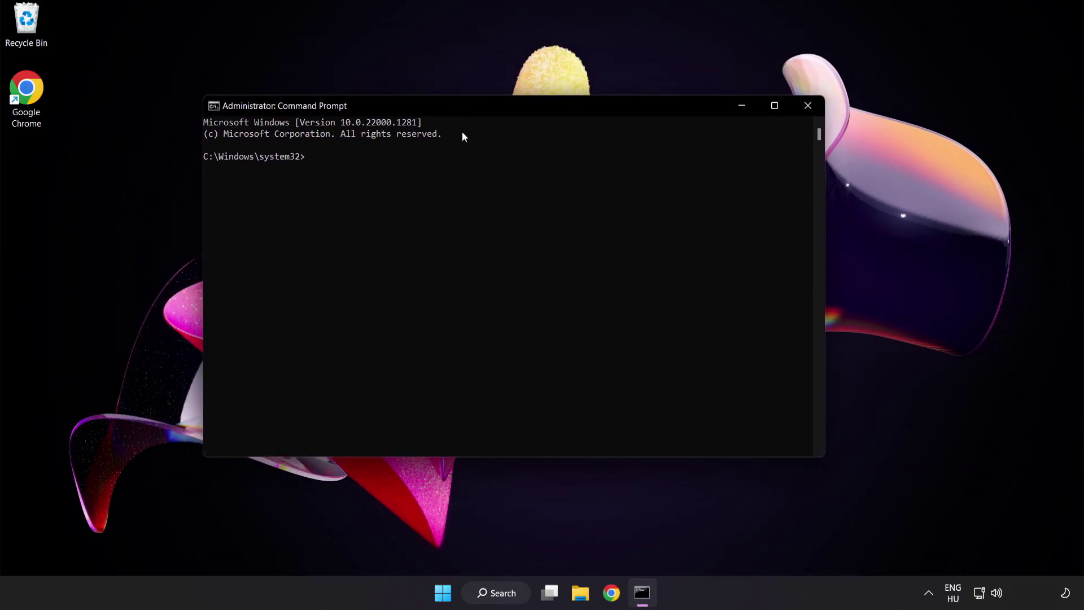
{"action": "type", "text": "sfc"}
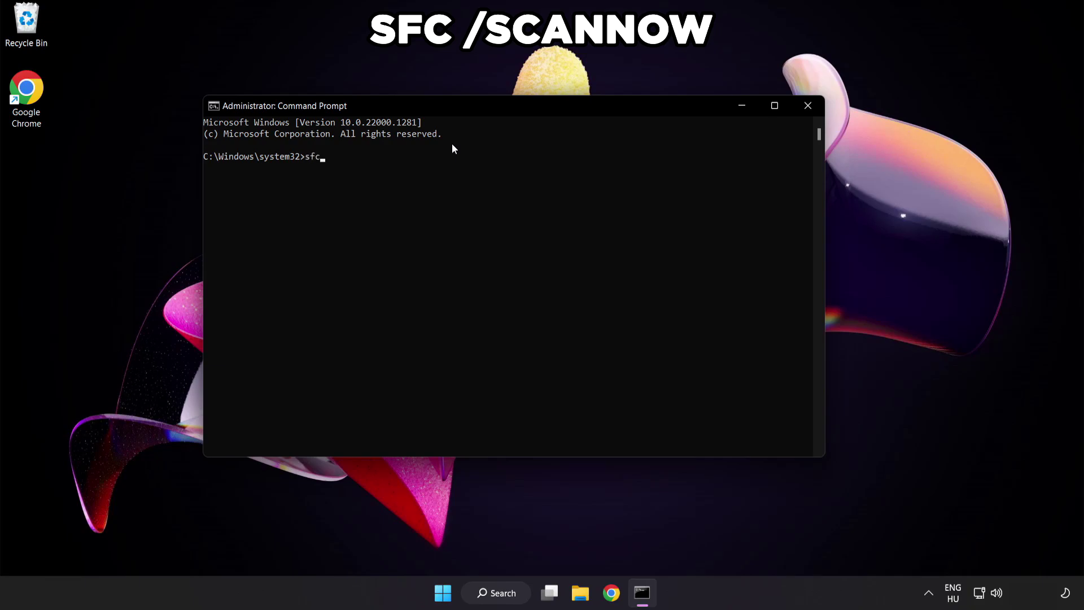
{"action": "type", "text": " /scannow"}
{"action": "key", "text": "Return"}
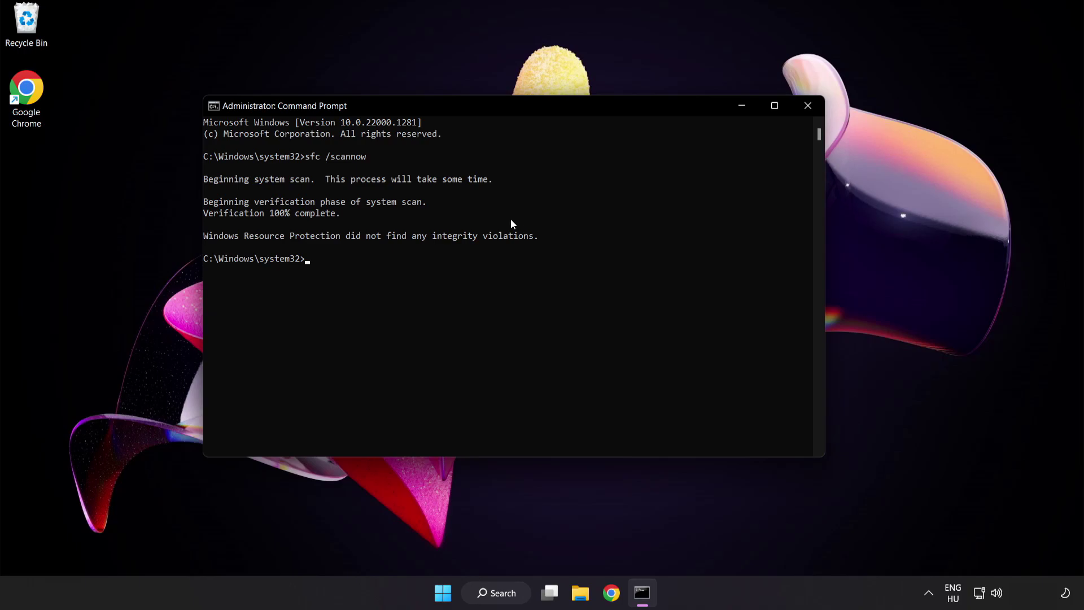
Close the administrator Command Prompt and briefly bring up the Start menu power options
{"action": "left_click", "coordinate": [802, 107]}
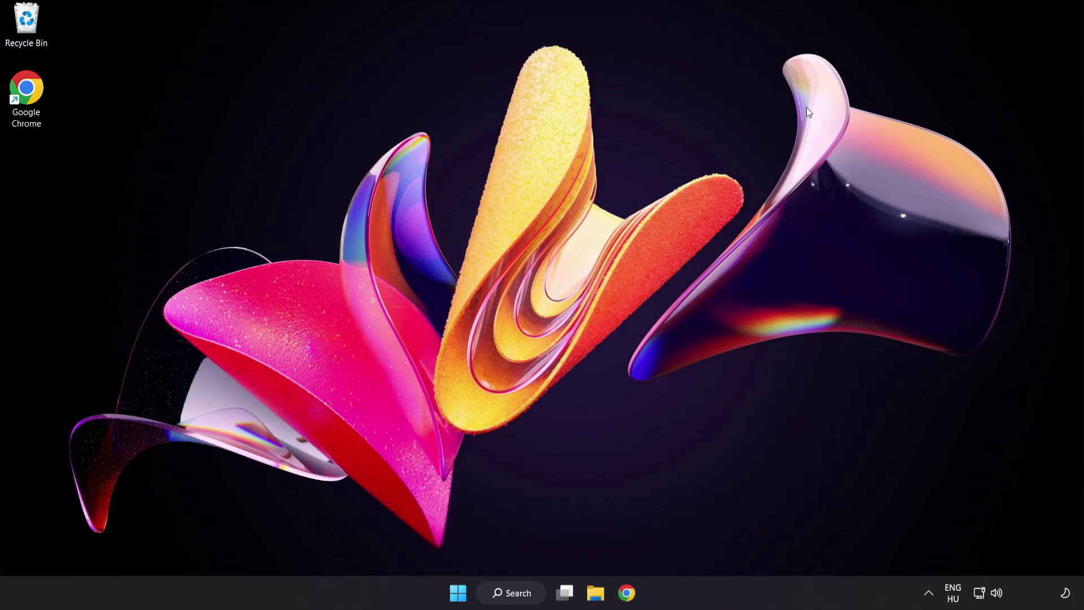
{"action": "left_click", "coordinate": [458, 592]}
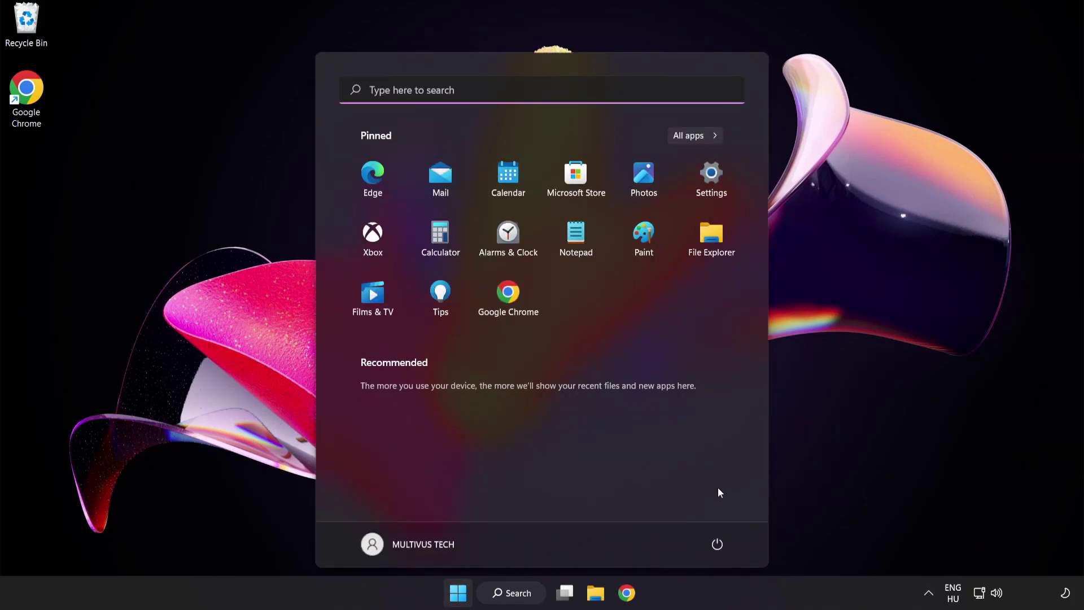
{"action": "left_click", "coordinate": [717, 544]}
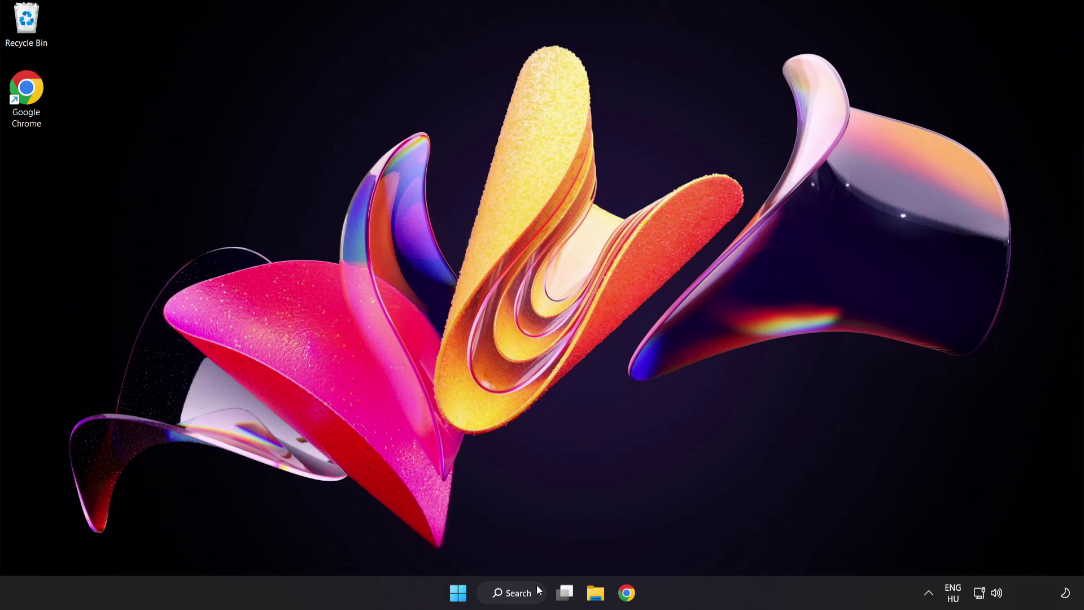
Launch Windows Security by searching 'security', then scroll Virus & threat protection settings down to Exclusions
{"action": "left_click", "coordinate": [522, 597]}
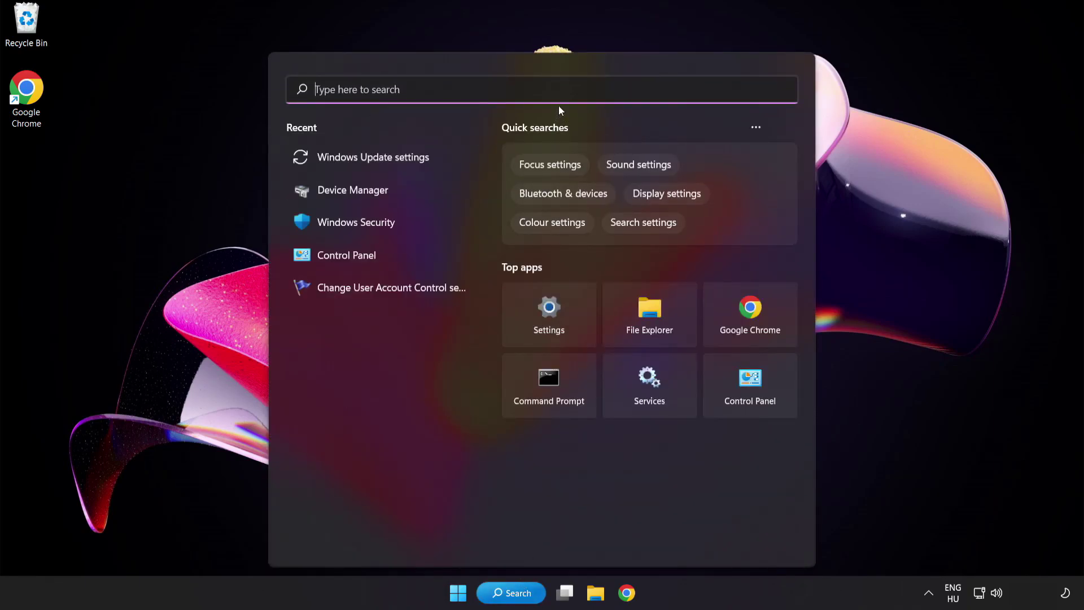
{"action": "type", "text": "security"}
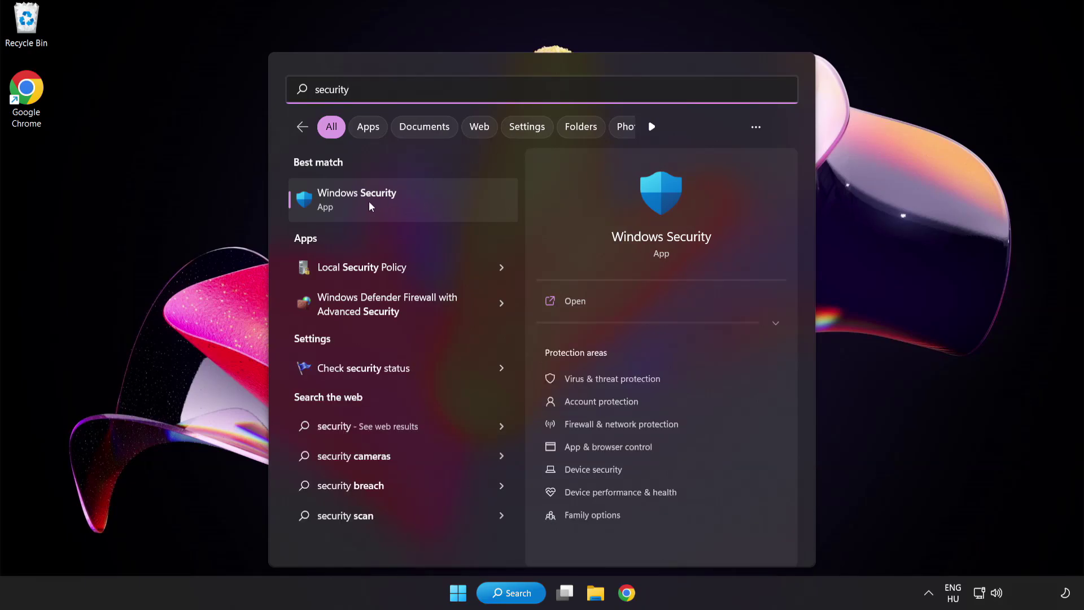
{"action": "left_click", "coordinate": [409, 198]}
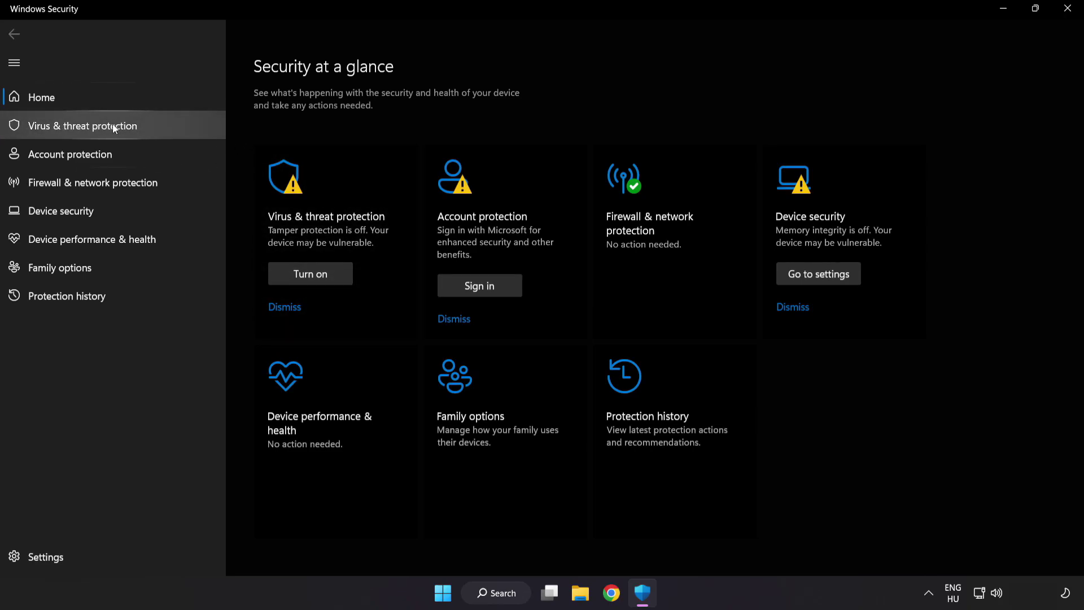
{"action": "left_click", "coordinate": [165, 129]}
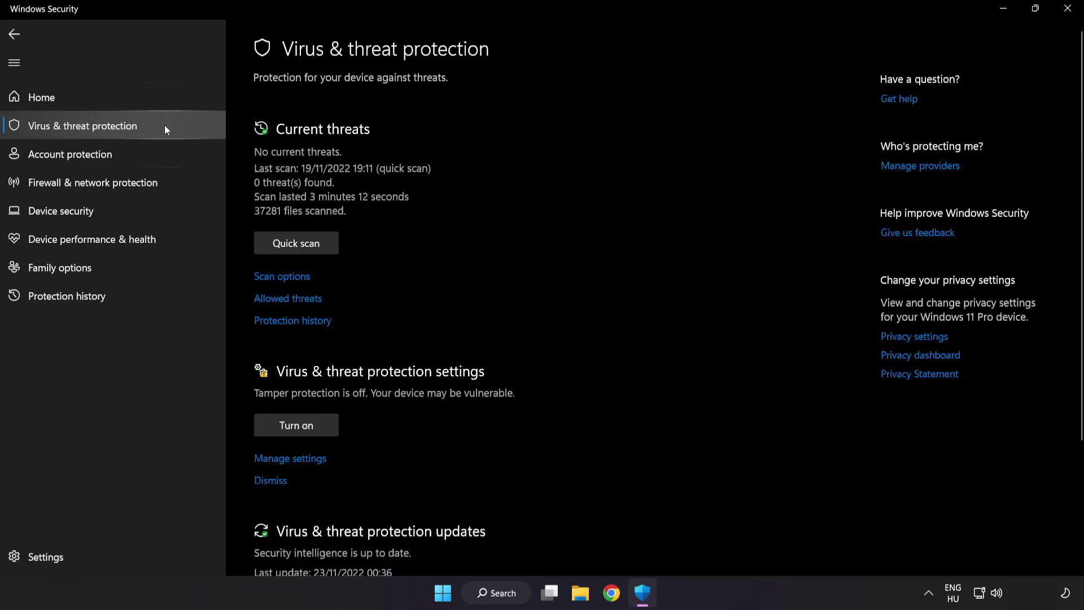
{"action": "scroll", "coordinate": [684, 165], "scroll_direction": "down", "scroll_amount": 3}
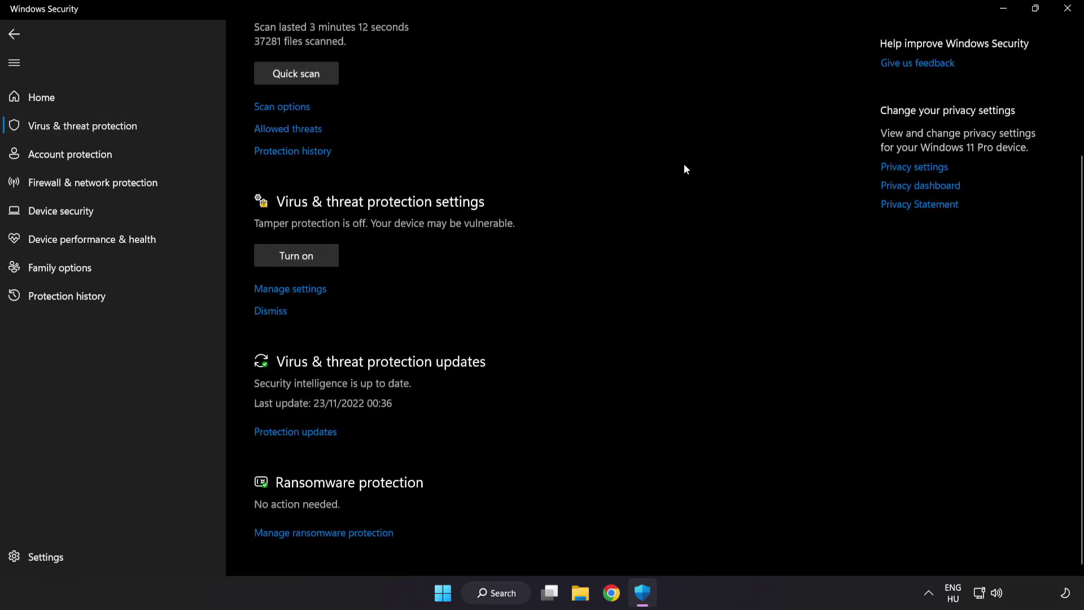
{"action": "left_click", "coordinate": [297, 290]}
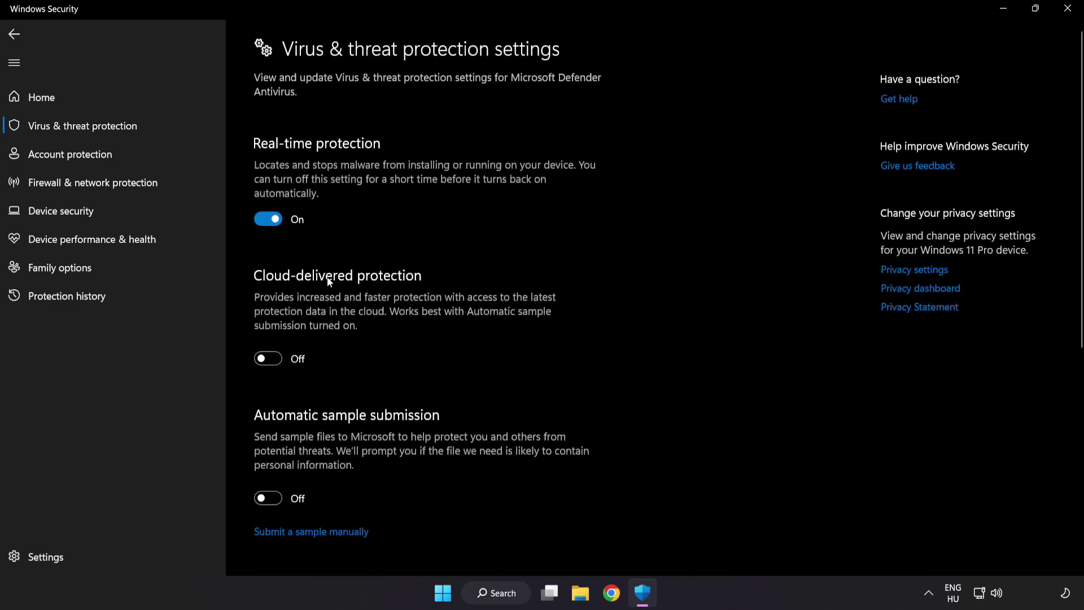
{"action": "scroll", "coordinate": [630, 294], "scroll_direction": "down", "scroll_amount": 5}
{"action": "scroll", "coordinate": [631, 299], "scroll_direction": "down", "scroll_amount": 1}
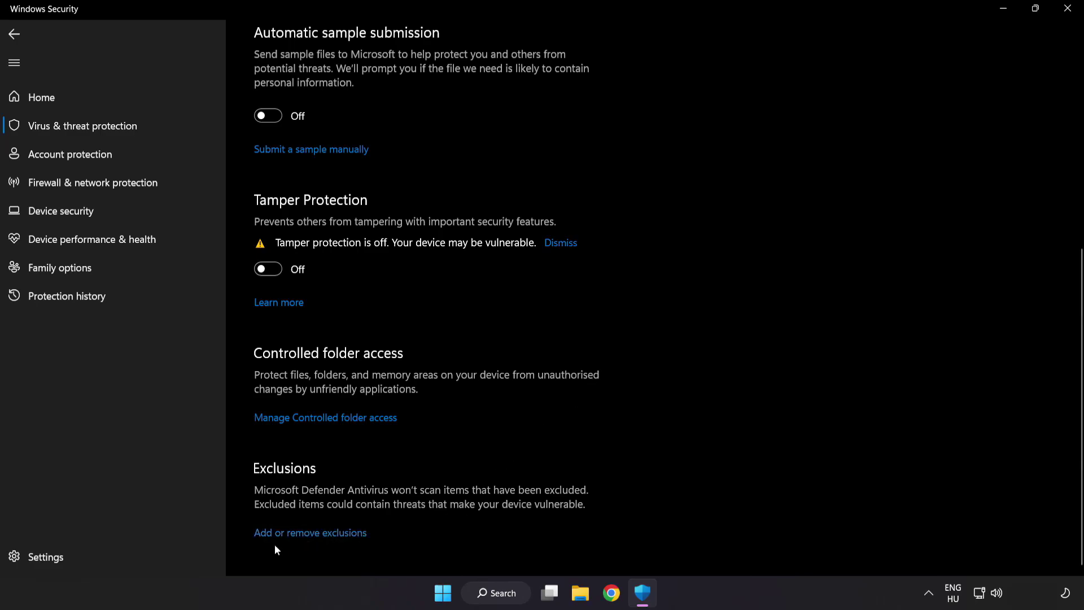
Start adding a new File exclusion from the Defender exclusions list
{"action": "left_click", "coordinate": [316, 534]}
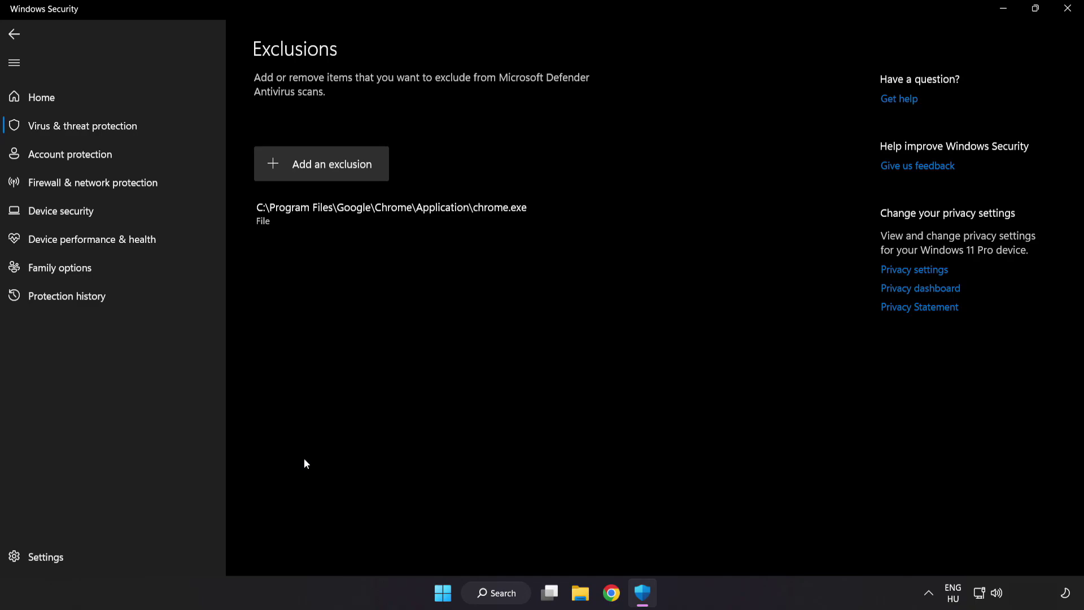
{"action": "left_click", "coordinate": [323, 173]}
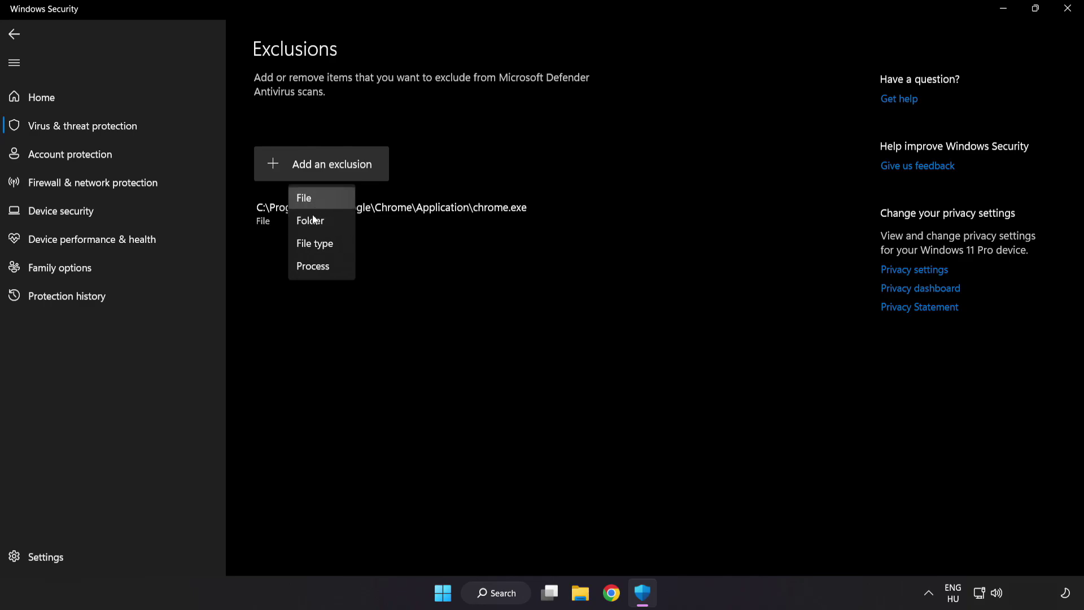
{"action": "left_click", "coordinate": [315, 199]}
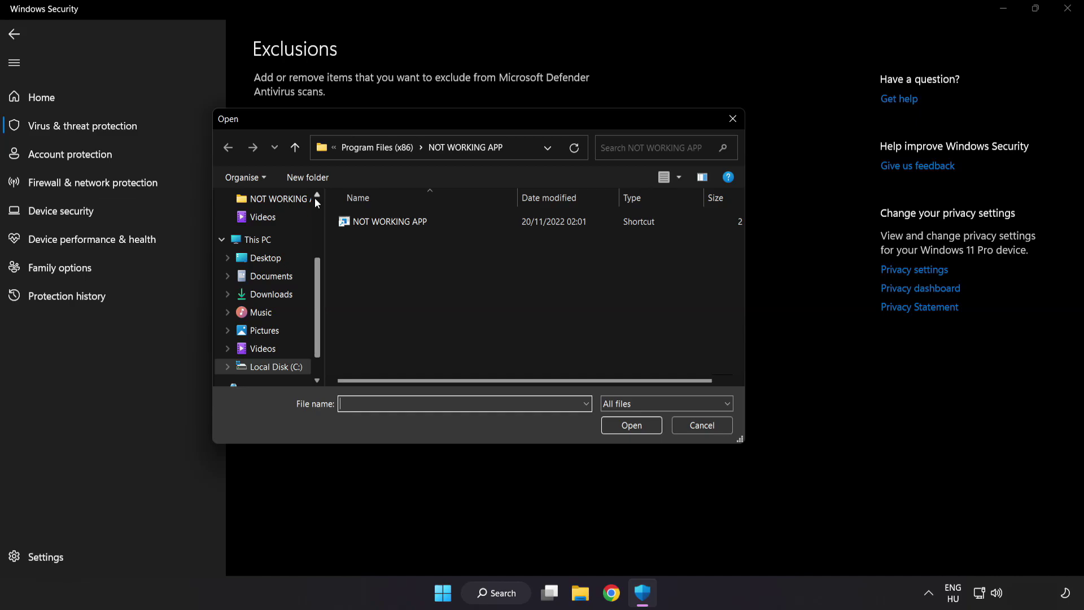
Browse to C:\Program Files (x86)\NOT WORKING APP and submit its shortcut as the excluded file
{"action": "left_click", "coordinate": [347, 151]}
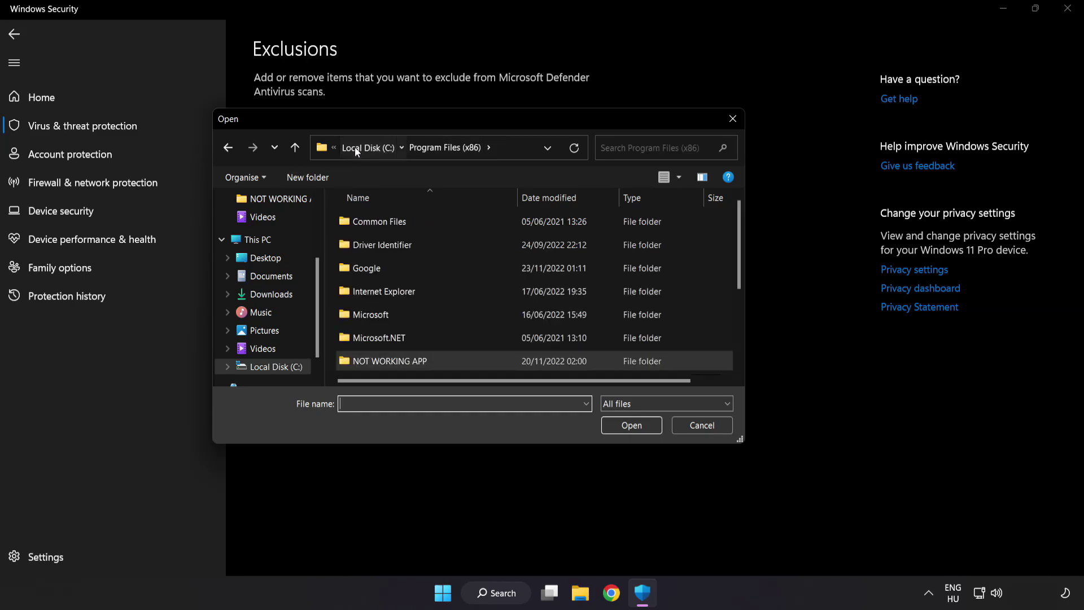
{"action": "left_click", "coordinate": [355, 147]}
{"action": "left_click", "coordinate": [358, 147]}
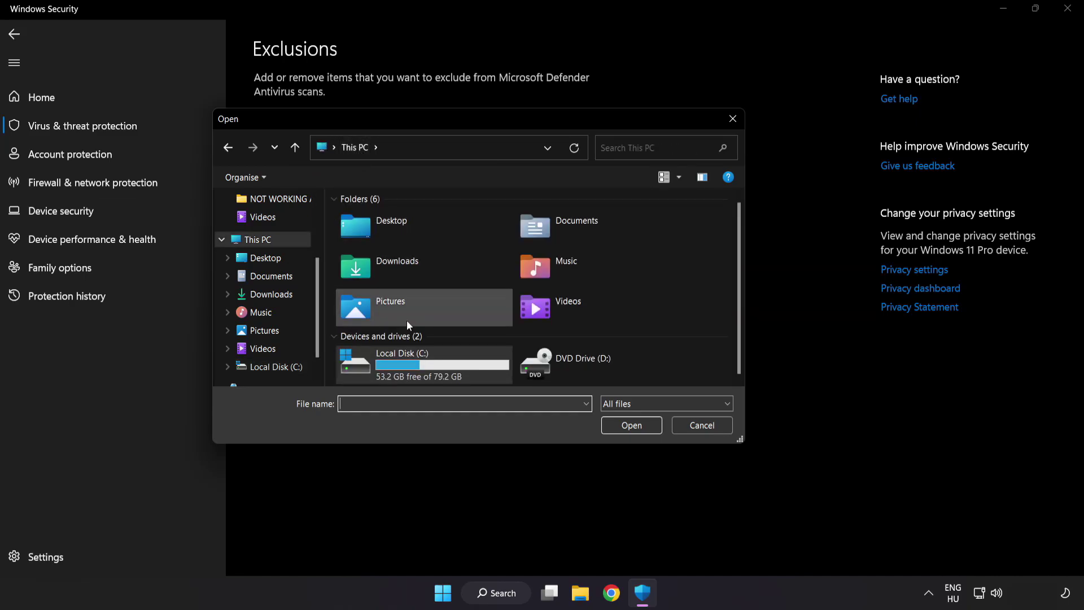
{"action": "double_click", "coordinate": [404, 369]}
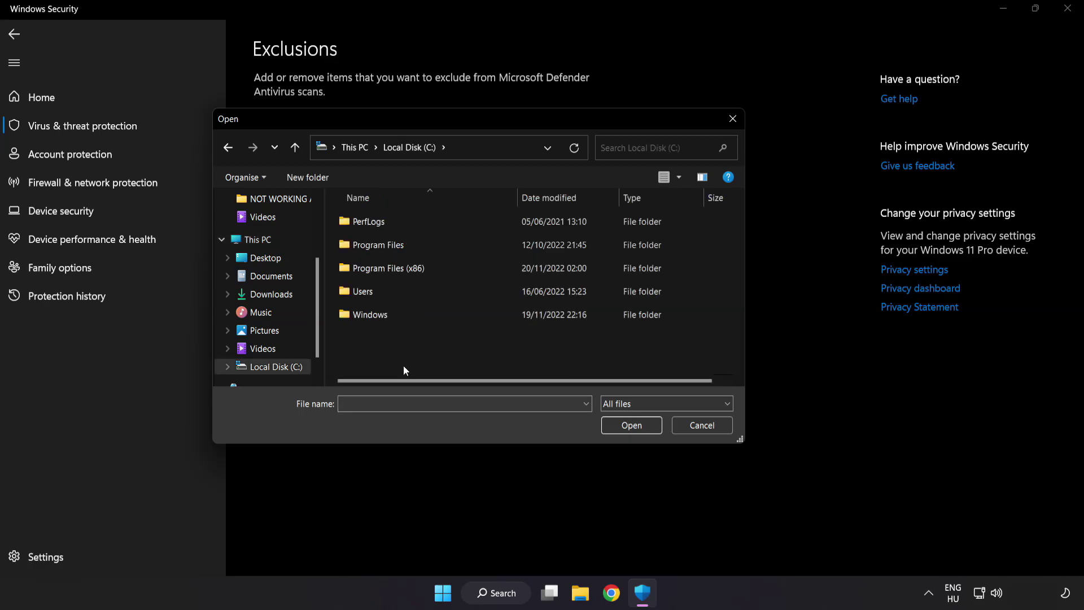
{"action": "double_click", "coordinate": [417, 264]}
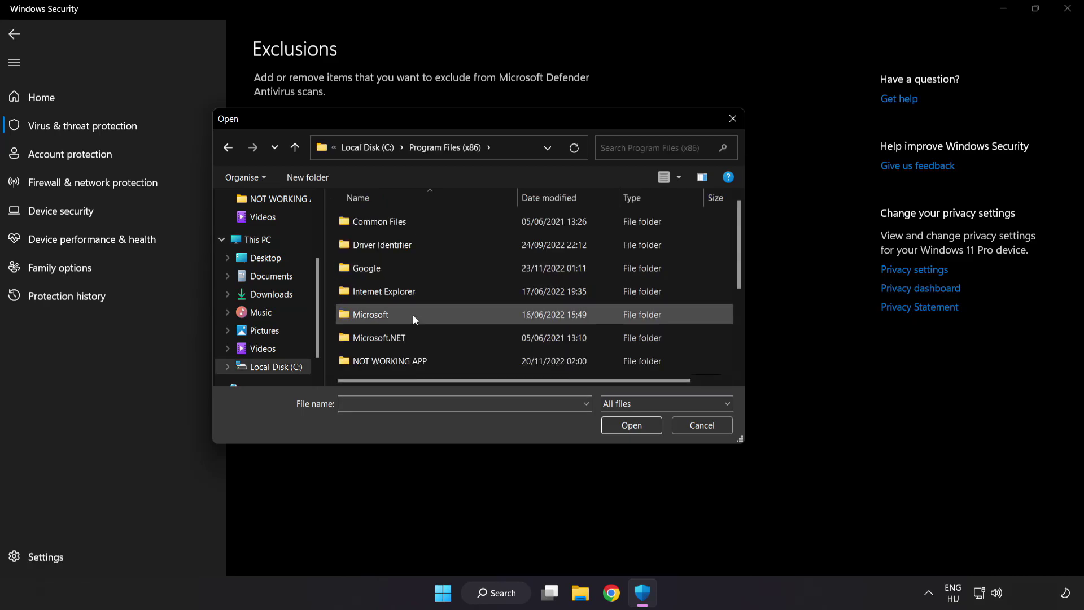
{"action": "scroll", "coordinate": [401, 361], "scroll_direction": "down", "scroll_amount": 1}
{"action": "left_click", "coordinate": [386, 295]}
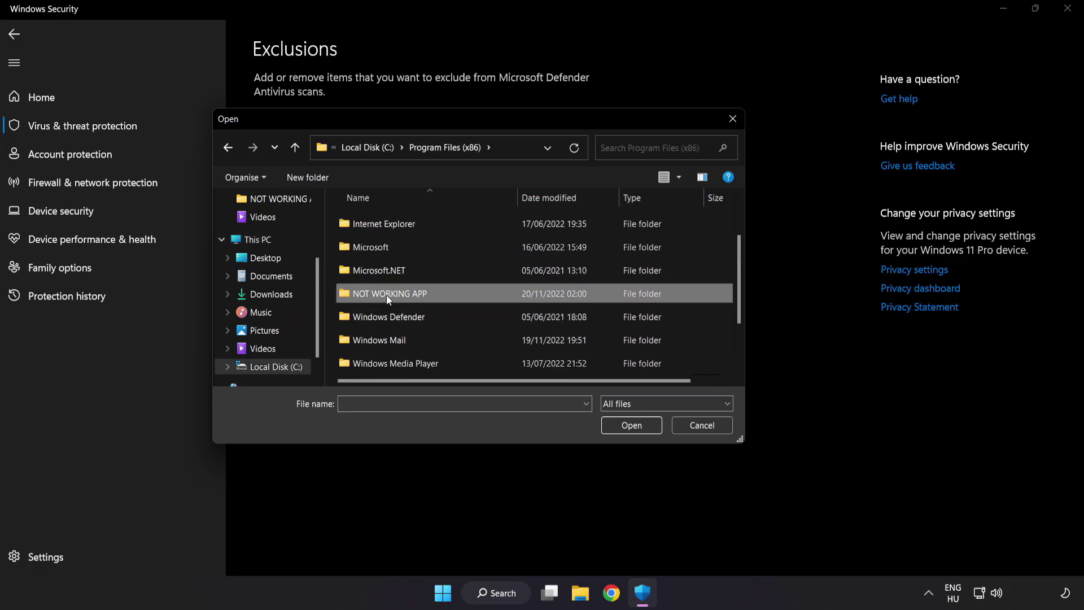
{"action": "double_click", "coordinate": [430, 294]}
{"action": "left_click", "coordinate": [418, 226]}
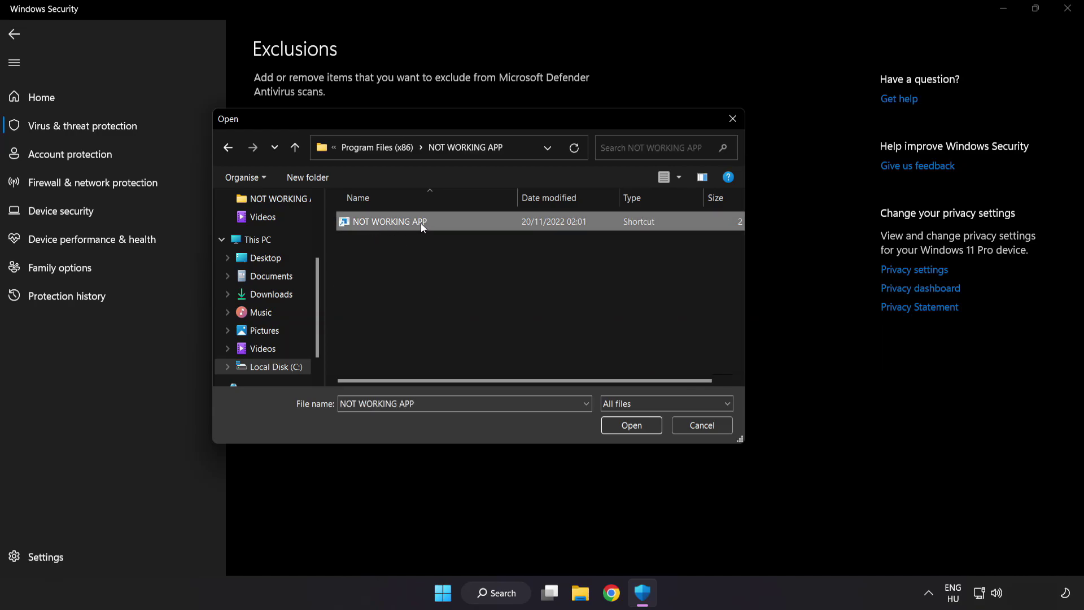
{"action": "left_click", "coordinate": [633, 430]}
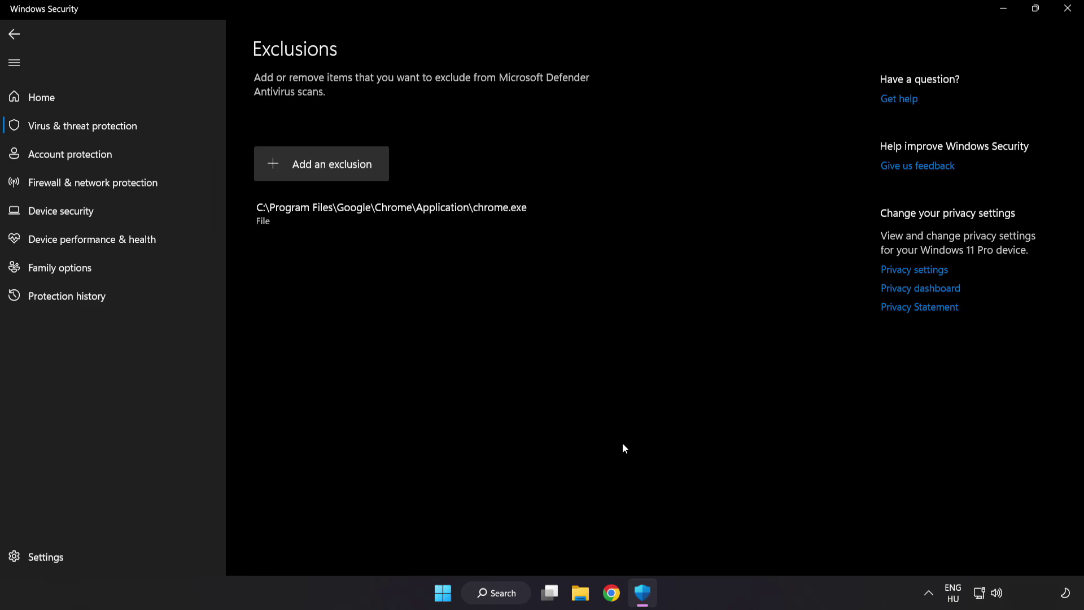
Close Windows Security and show the Start menu's Sleep, Shut down and Restart options
{"action": "left_click", "coordinate": [1064, 17]}
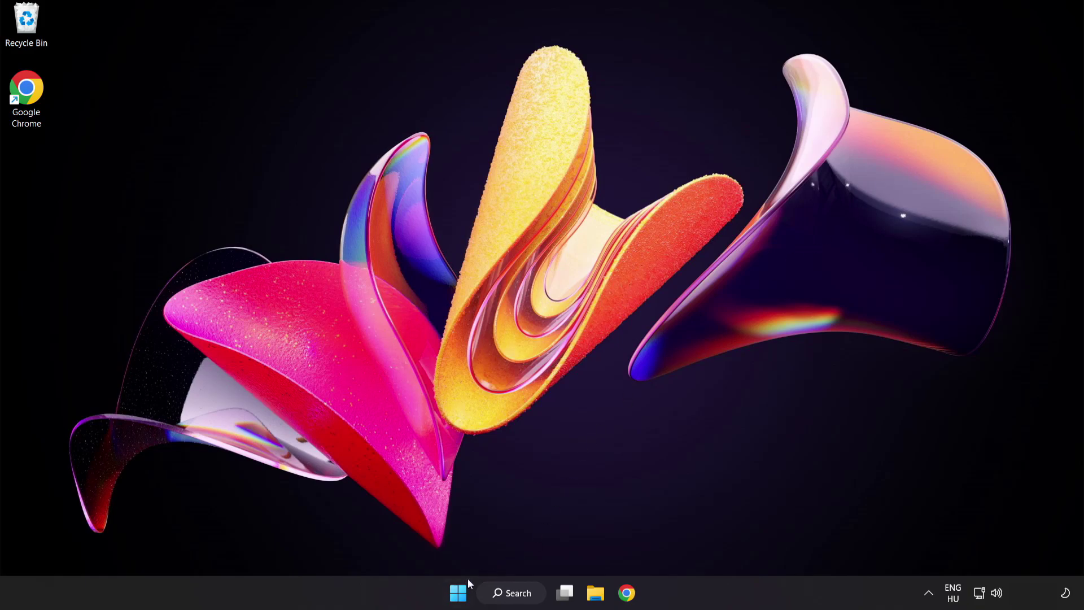
{"action": "left_click", "coordinate": [458, 592]}
{"action": "left_click", "coordinate": [718, 544]}
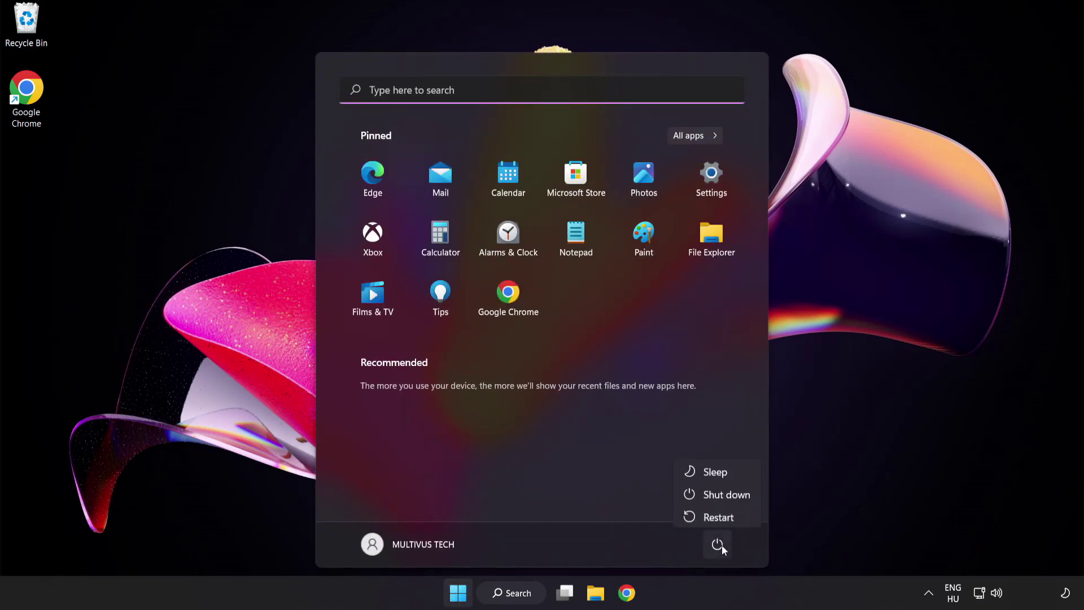